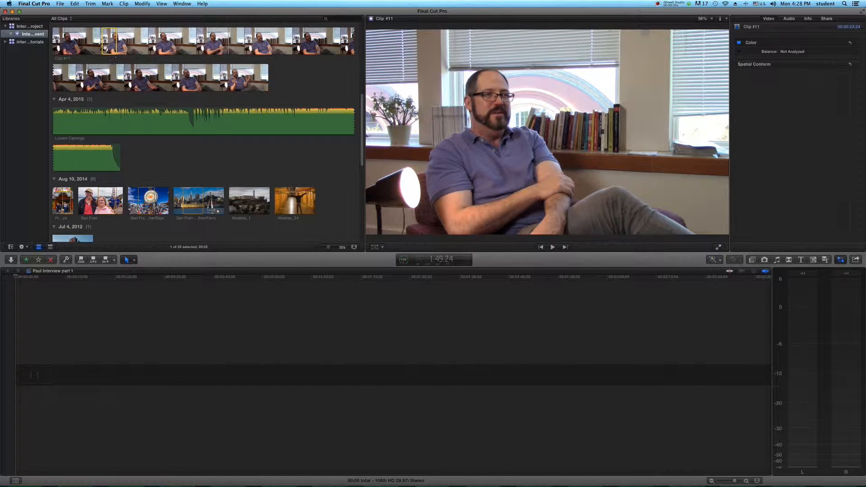
Step: Select the whole of Clip #11 in the browser and add it to the empty project timeline
left_click_drag(104, 47, 53, 44)
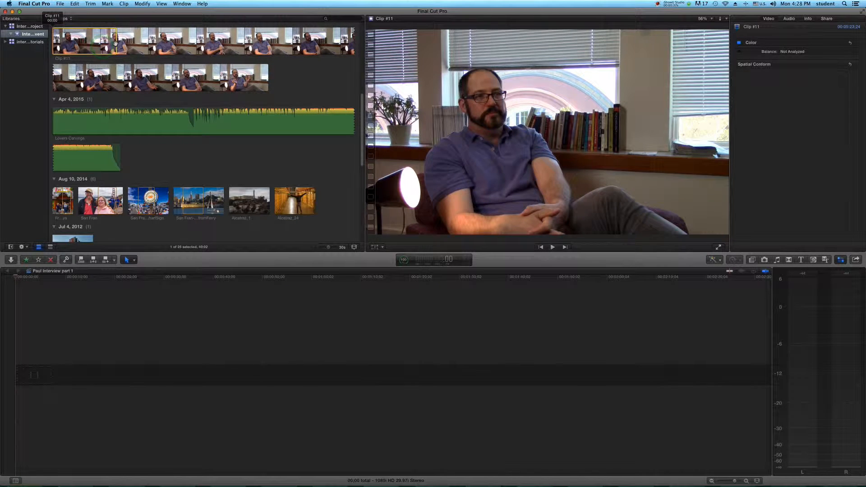
left_click(118, 43)
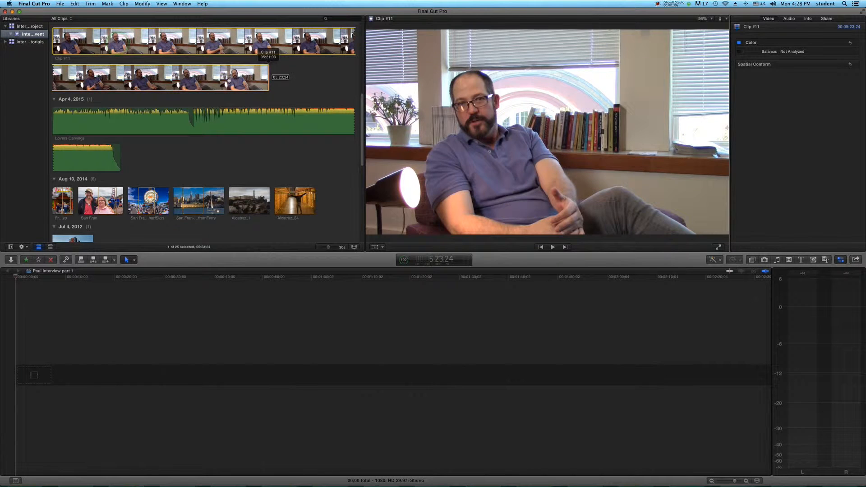
left_click(222, 77)
left_click_drag(222, 77, 155, 386)
left_click(85, 351)
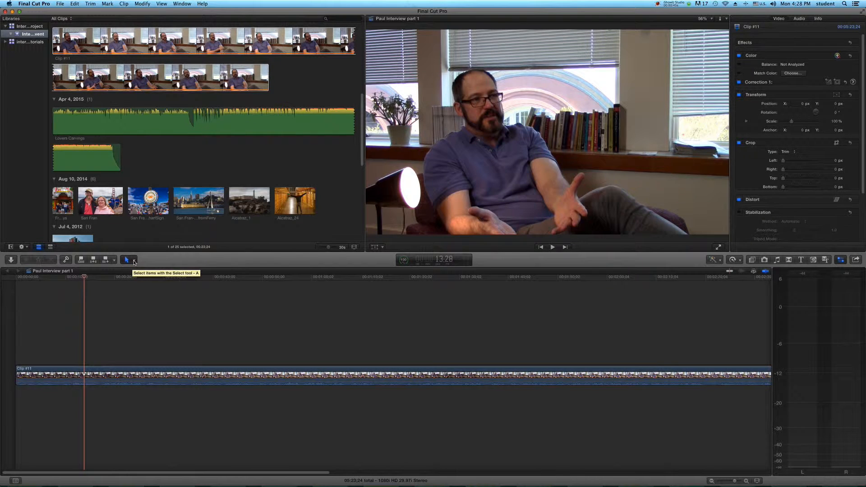
Step: Cut the timeline clip with the Blade tool at about 23 seconds and about 48 seconds
left_click(134, 261)
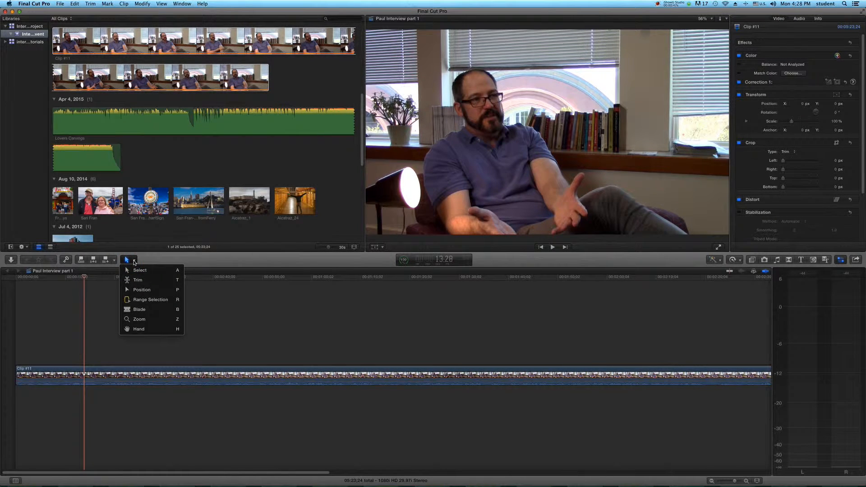
left_click(135, 310)
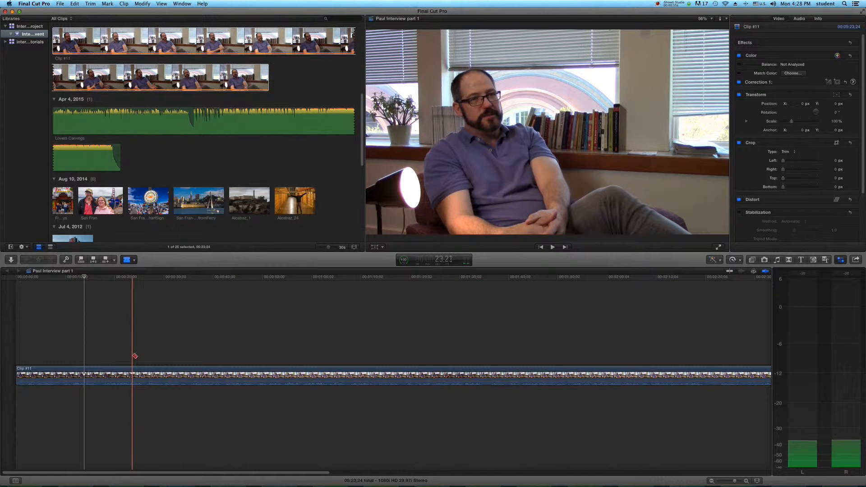
left_click(130, 374)
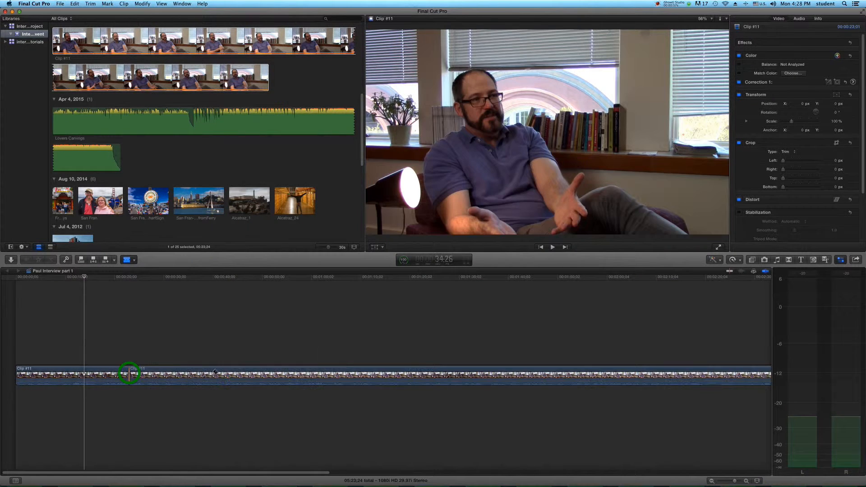
left_click(254, 374)
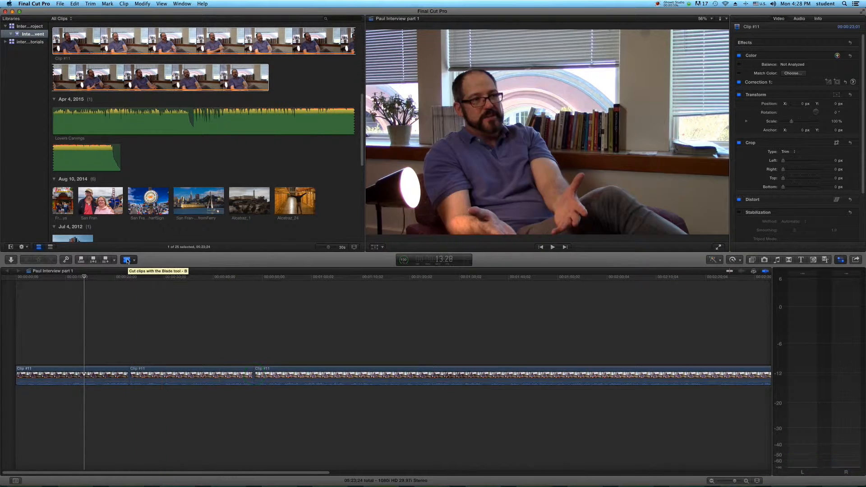
Step: Delete the middle segment between the two cuts using the Select tool, and undo the deletion and both cuts
left_click(128, 260)
left_click(137, 271)
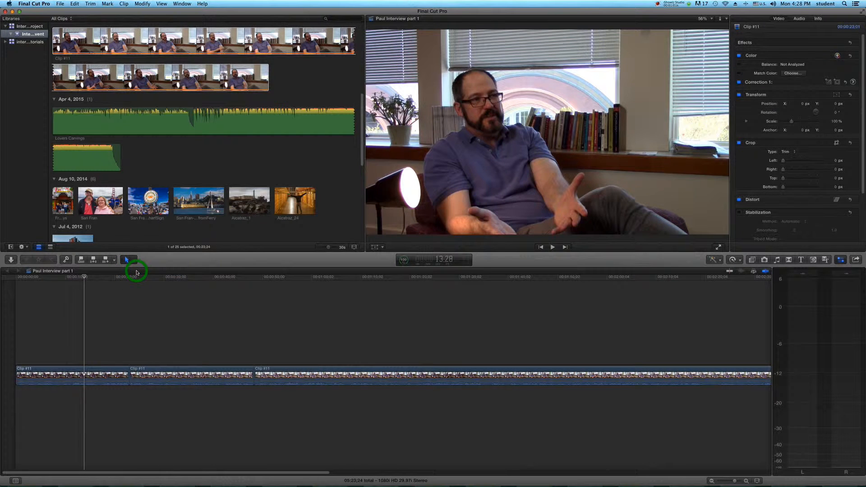
left_click(158, 372)
left_click(203, 374)
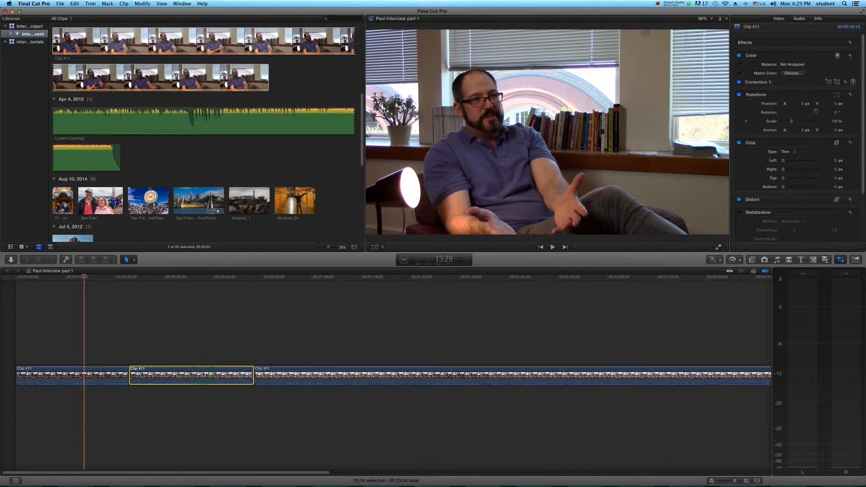
key("Delete")
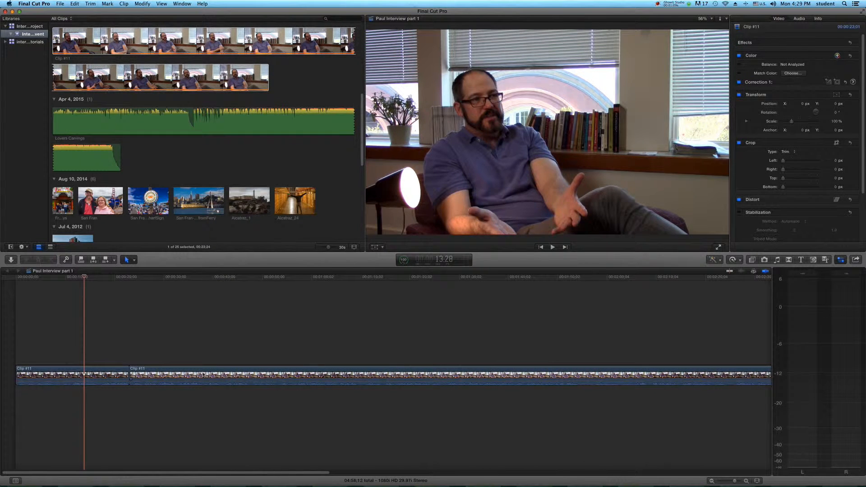
key("super+z")
key("super+z")
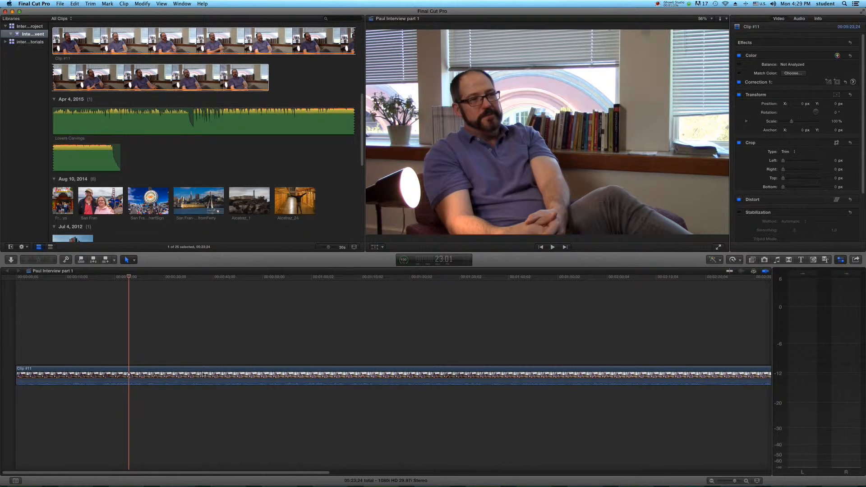
Step: Delete a section of the timeline clip from about 24 to 47 seconds using the Range Selection tool
left_click(133, 261)
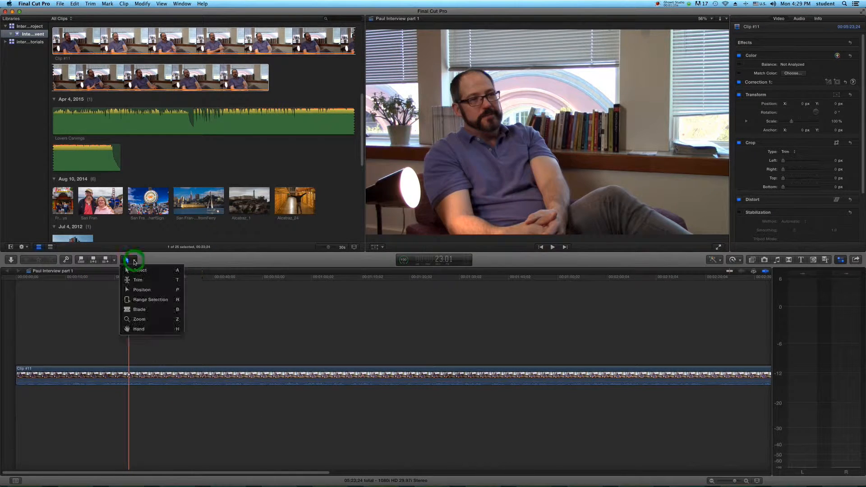
left_click(140, 299)
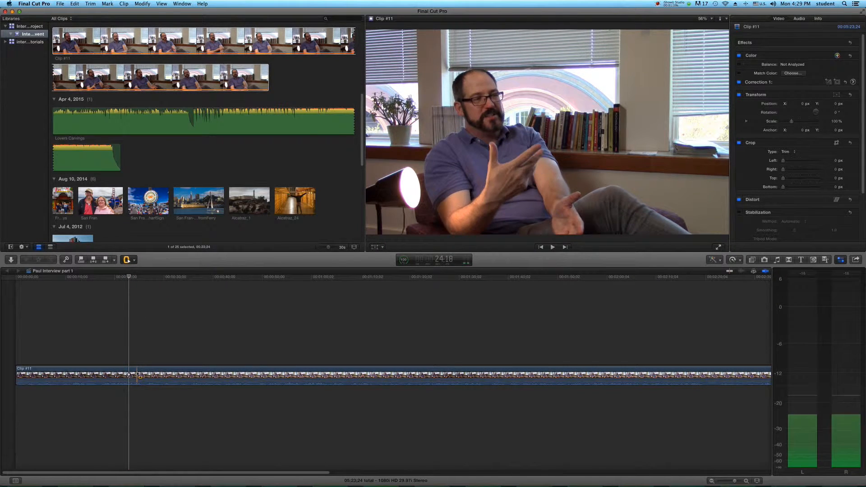
left_click_drag(138, 373, 248, 375)
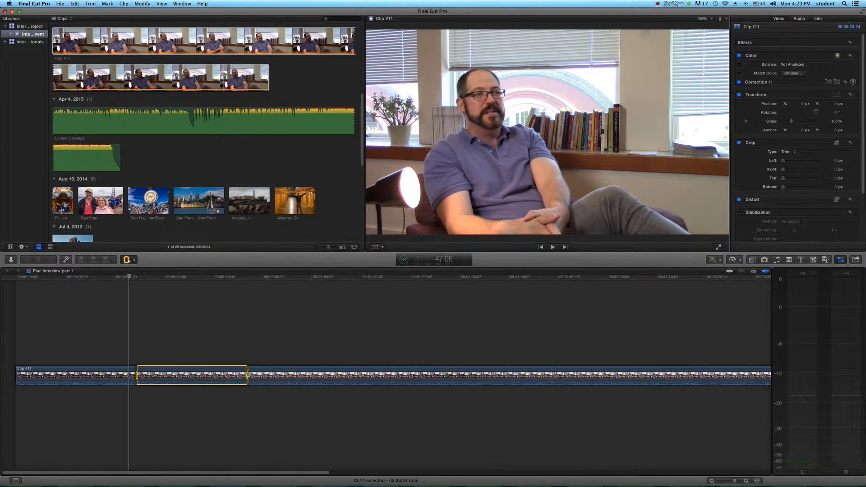
key("Delete")
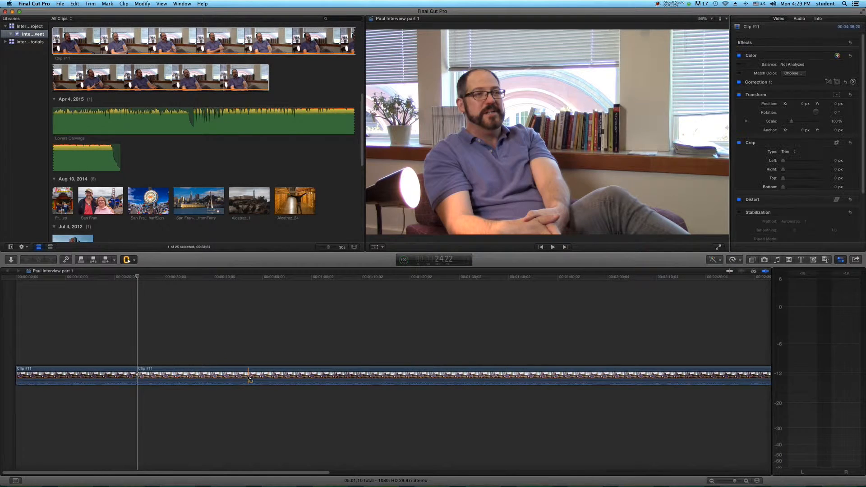
Step: Extend the end of the first segment by four frames with the Select tool, and undo this trim and the range deletion
left_click(129, 259)
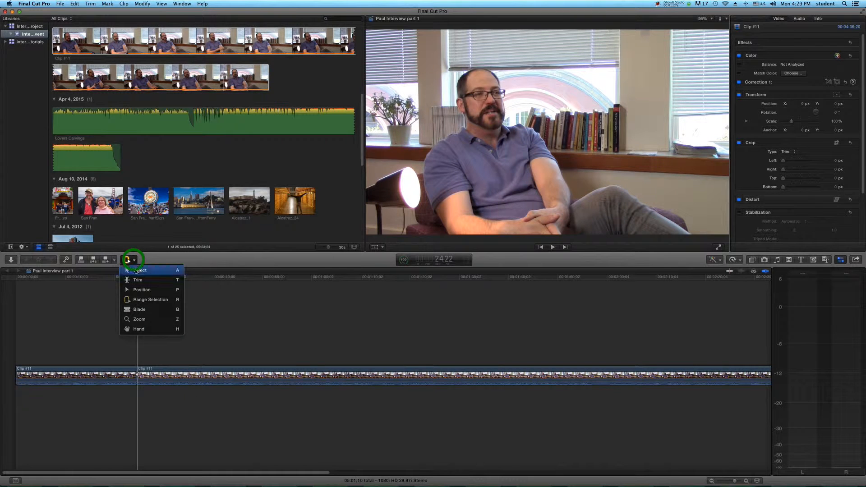
left_click(135, 271)
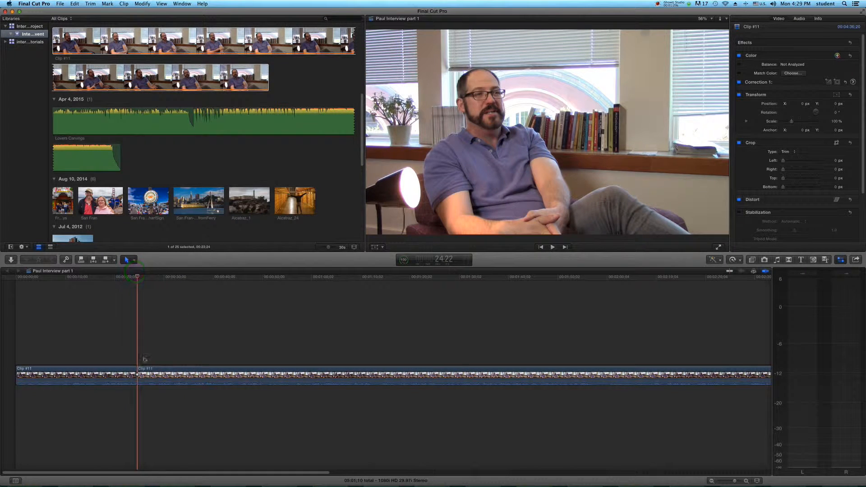
left_click(134, 374)
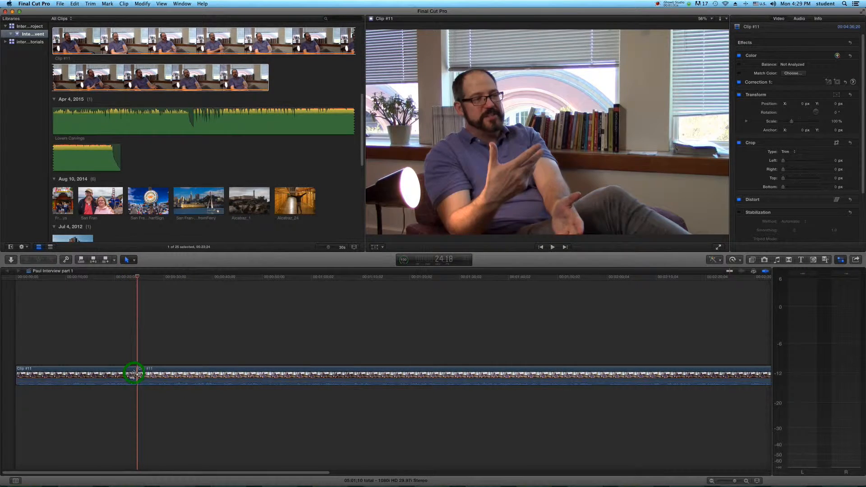
mouse_move(137, 374)
left_mouse_down()
mouse_move(159, 375)
mouse_move(125, 375)
mouse_move(148, 376)
mouse_move(134, 377)
left_mouse_up()
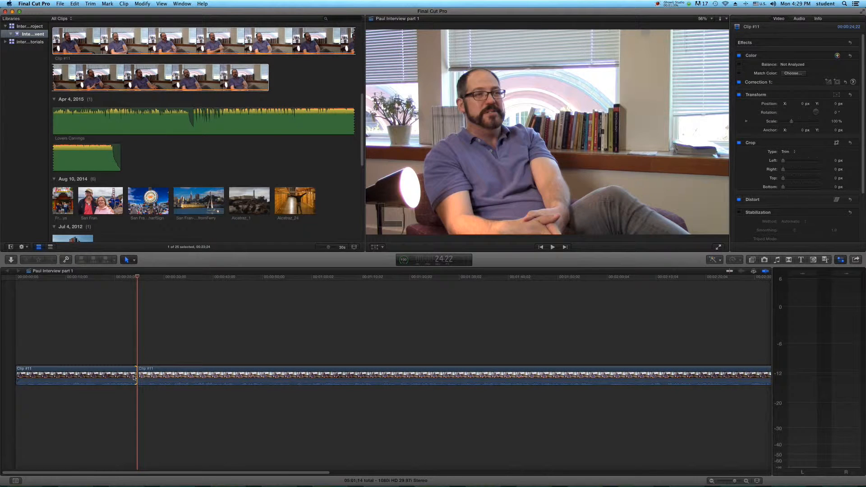
key("super+z")
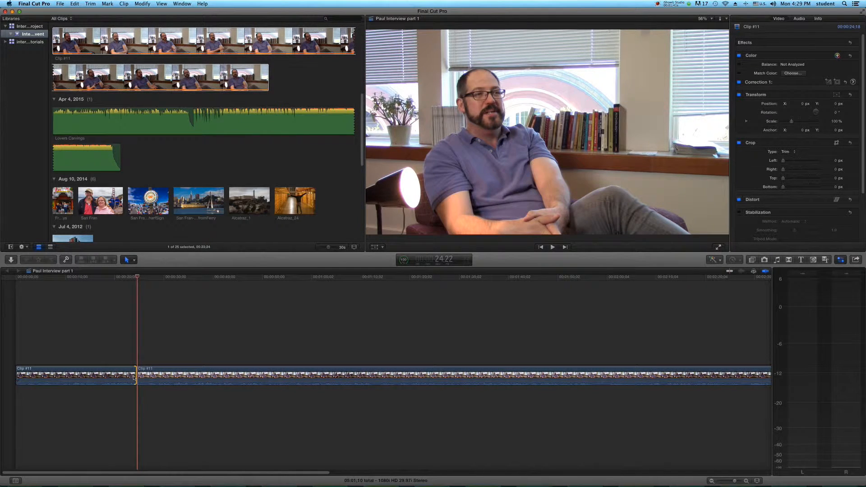
key("super+z")
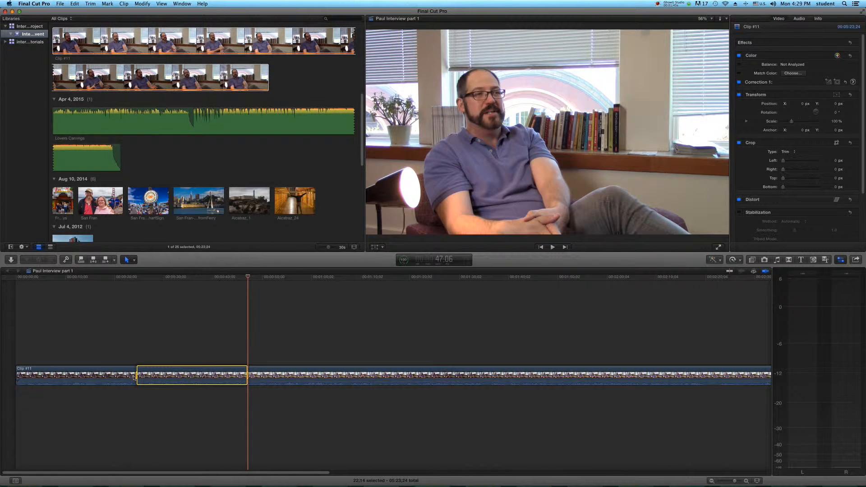
Step: Delete the entire Clip #11 from the timeline
left_click_drag(110, 348, 317, 407)
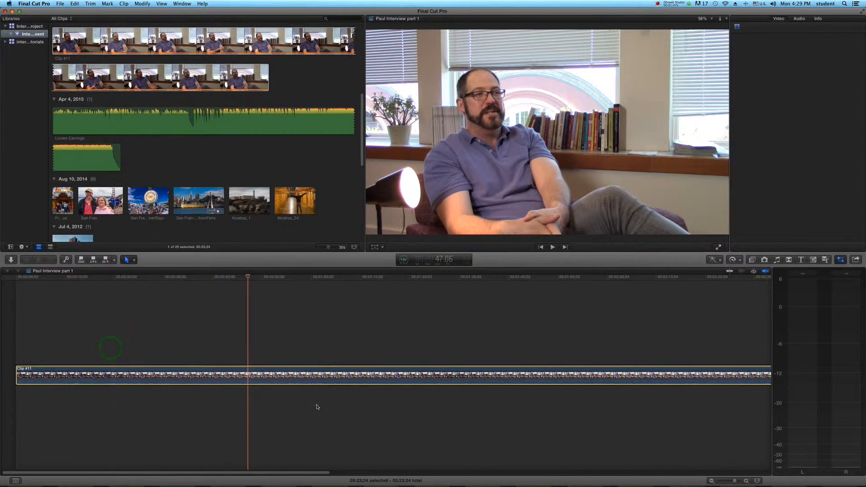
key("Delete")
Step: Mark the range of Clip #11 from 35:12 to 46:25 in the browser and add it to the timeline
scroll(140, 115, "up", 3)
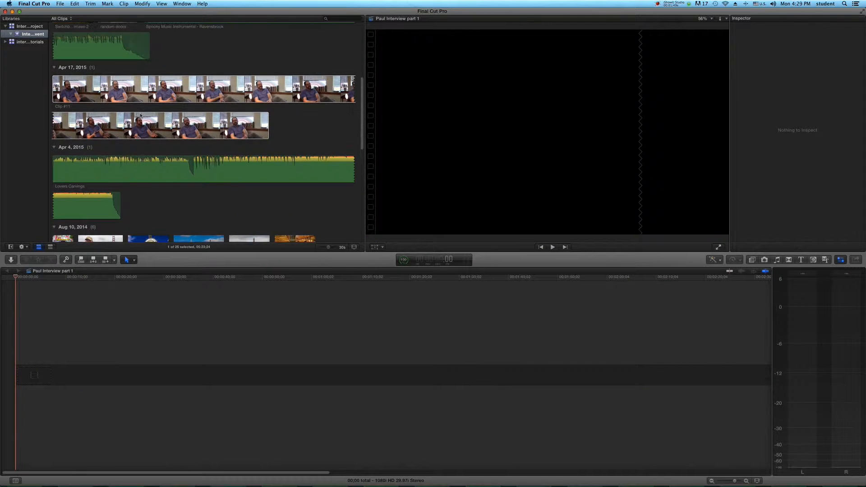
left_click(103, 92)
key("space")
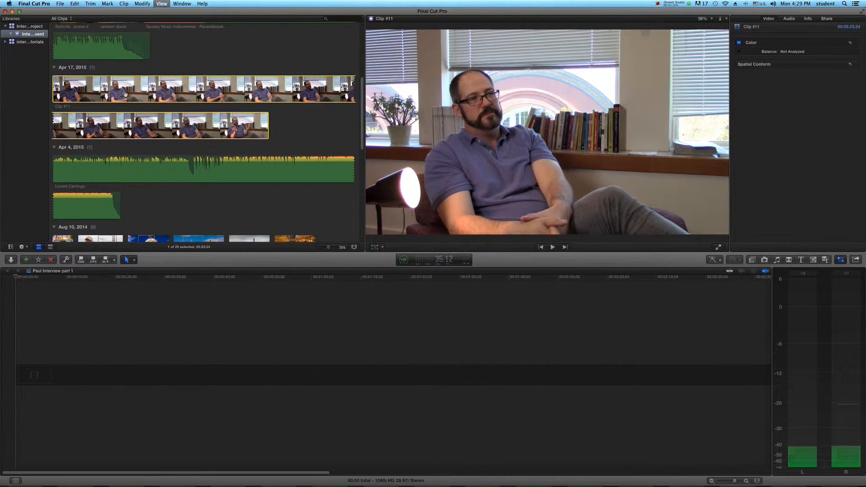
key("space")
key("i")
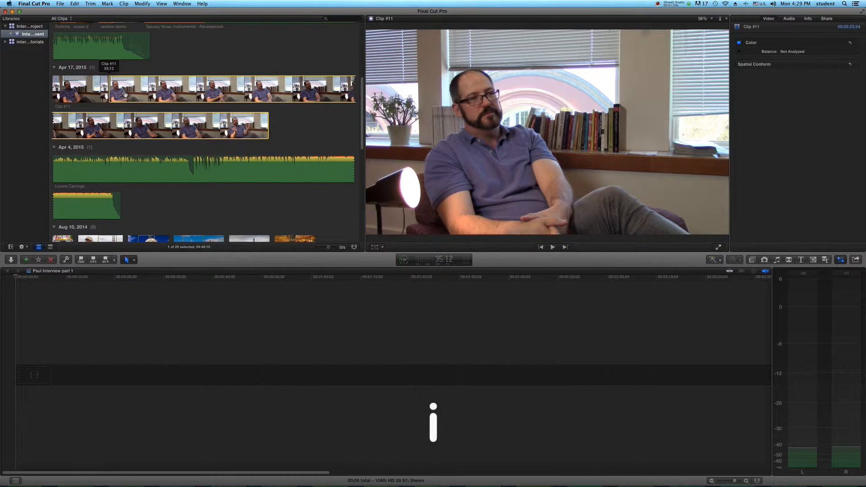
left_click(127, 92)
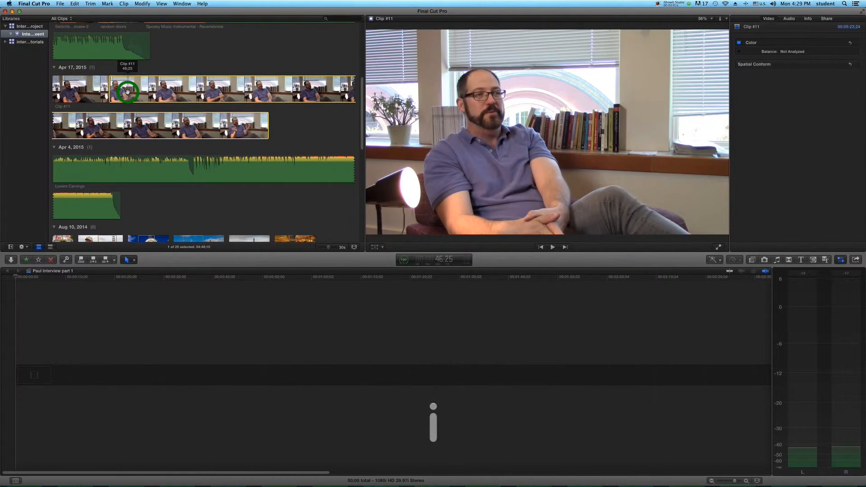
key("o")
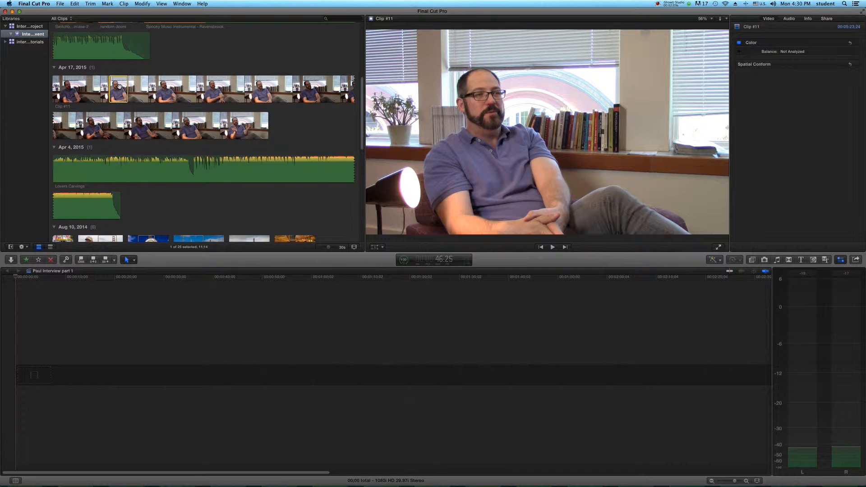
left_click_drag(119, 86, 62, 380)
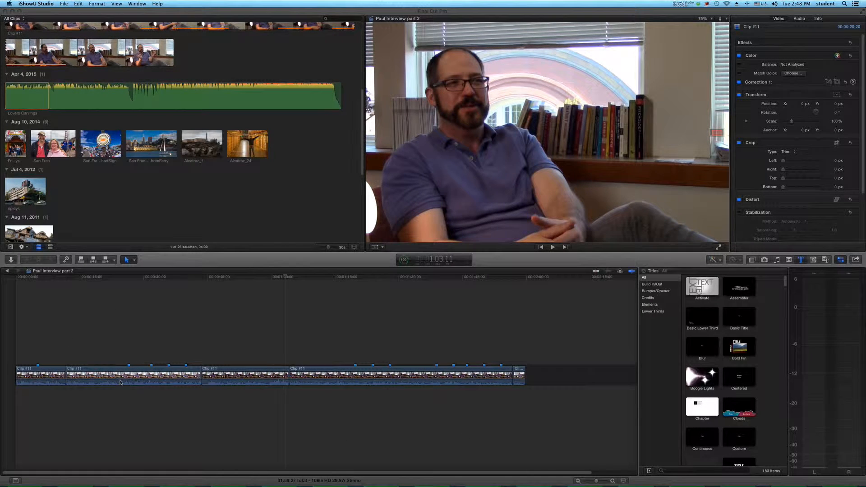
Step: Open the existing timeline marker at 40:02 to check its name, and close it
left_click(187, 365)
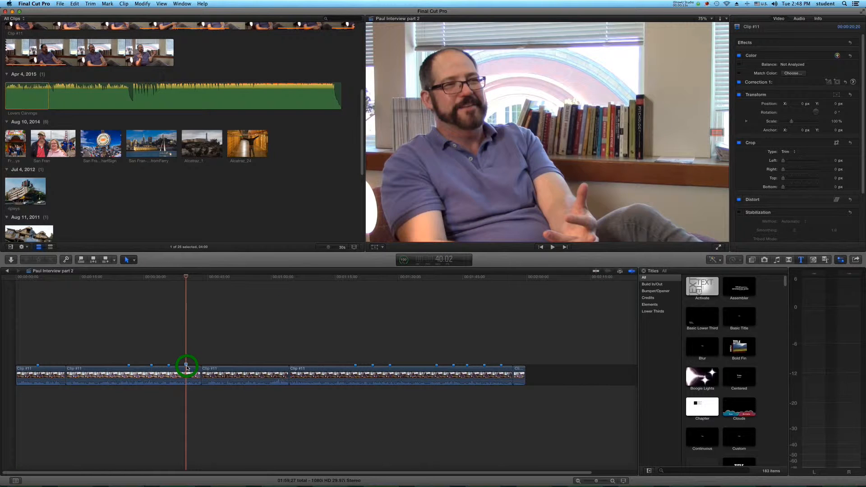
double_click(187, 365)
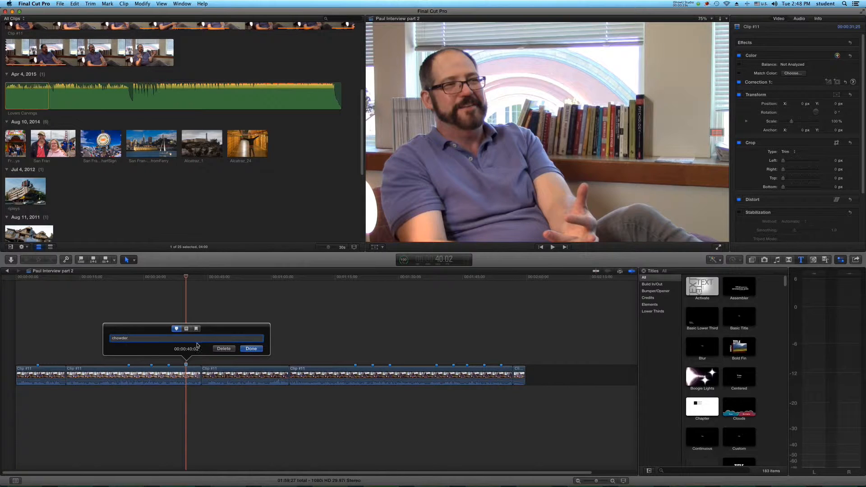
left_click(251, 349)
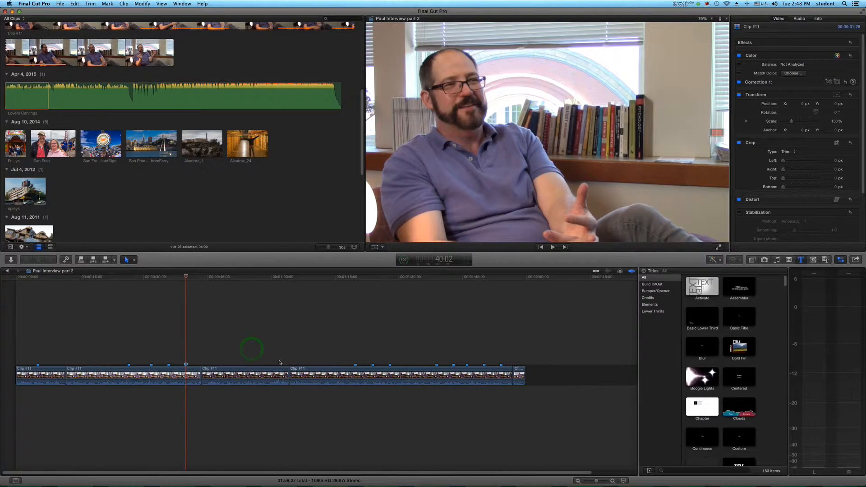
Step: Play the third interview segment up to 1:04:02 and add a marker there named "jurassic park"
left_click(267, 359)
key("space")
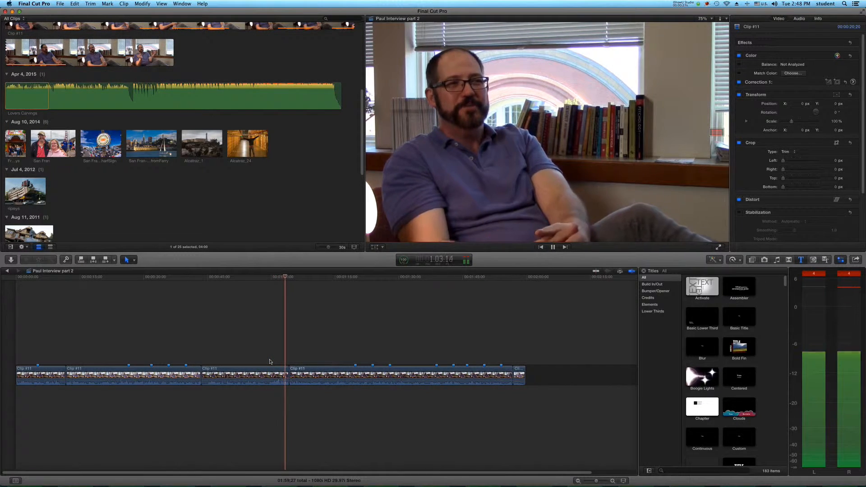
key("space")
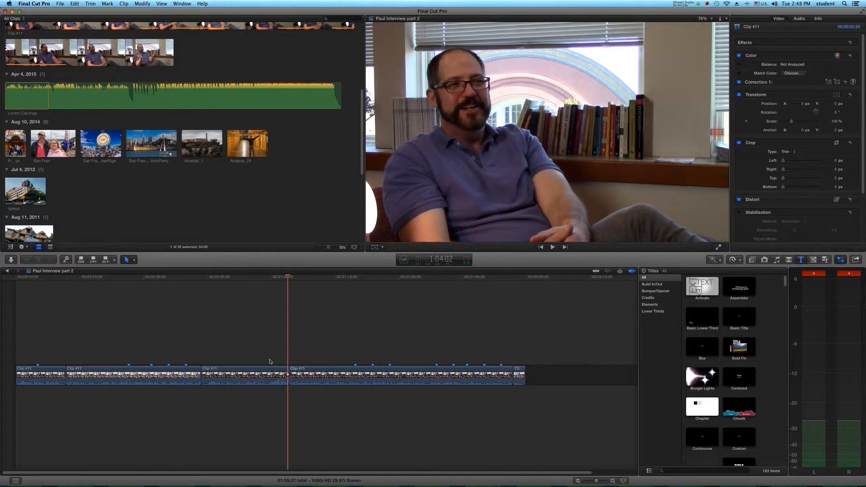
key("m")
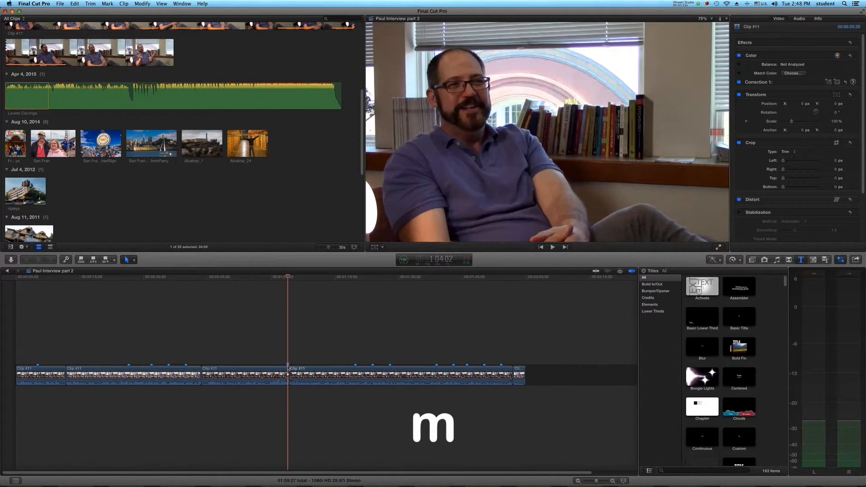
left_click(288, 365)
double_click(288, 364)
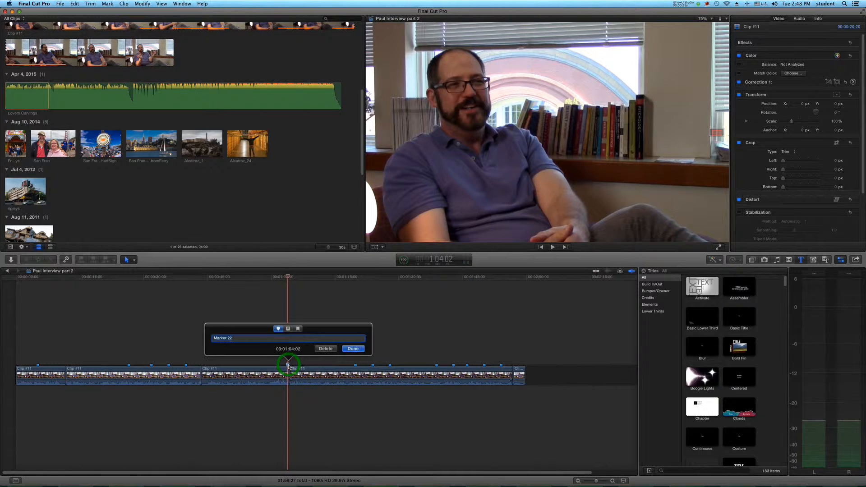
type("jurassic park")
key("Return")
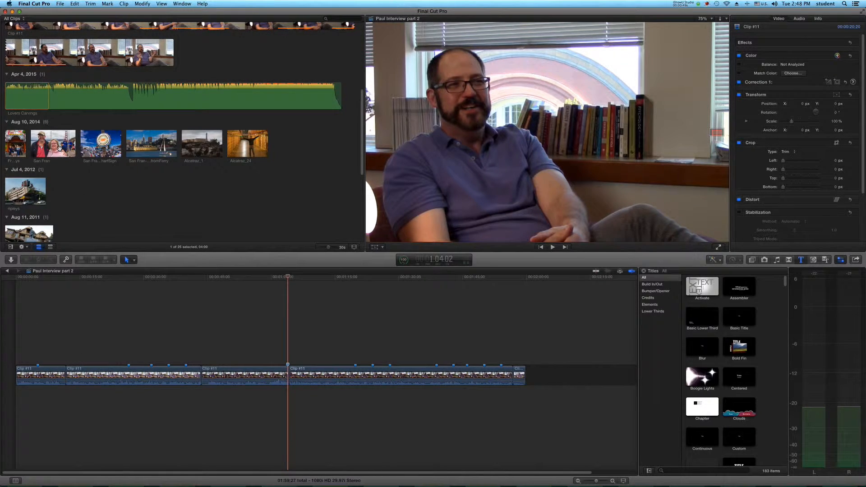
Step: Connect the San Fran photo above the marker in the first segment and play that section back
left_click_drag(59, 148, 39, 354)
left_click(33, 337)
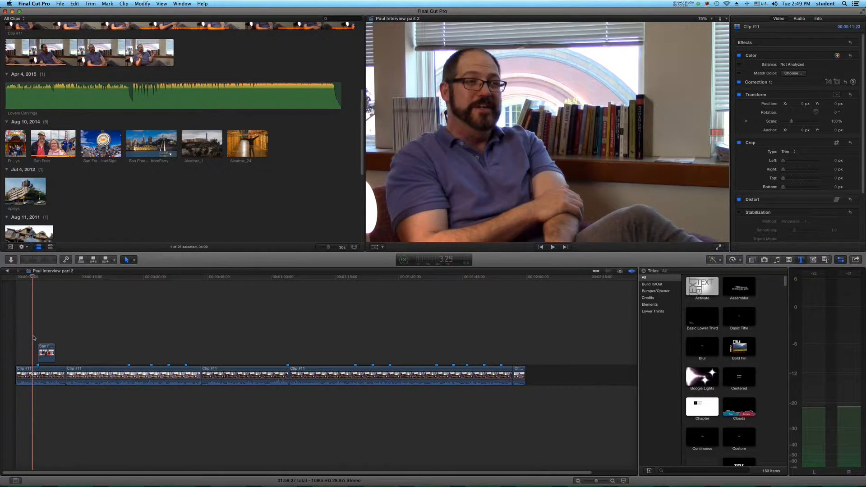
key("space")
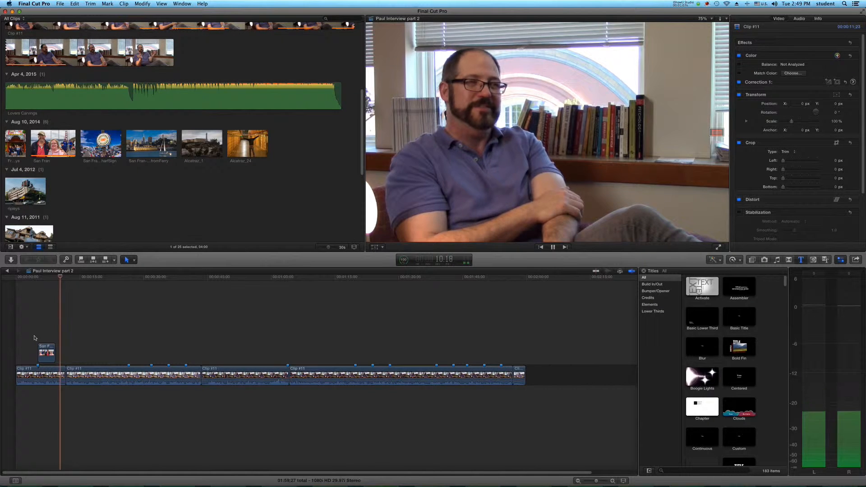
key("space")
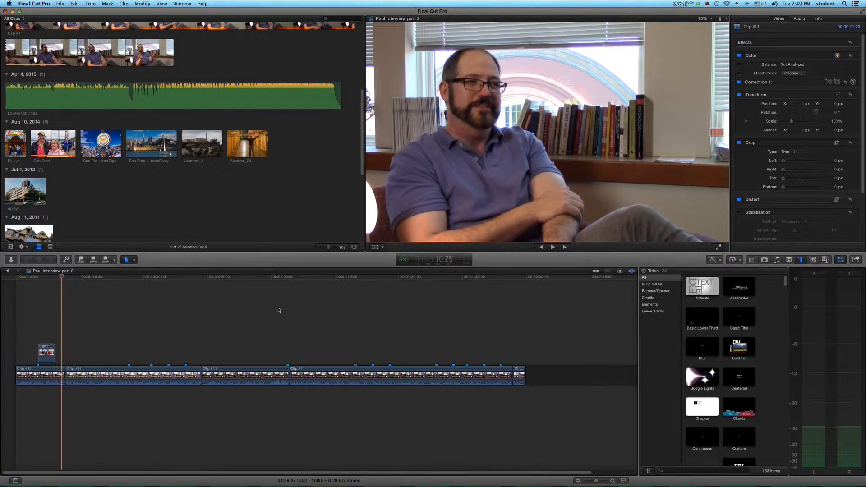
Step: Fit the whole frame in the viewer, and connect the San Francisco waterfront and golden gate bridge photos at the second segment's first two markers
left_click(706, 19)
left_click(129, 344)
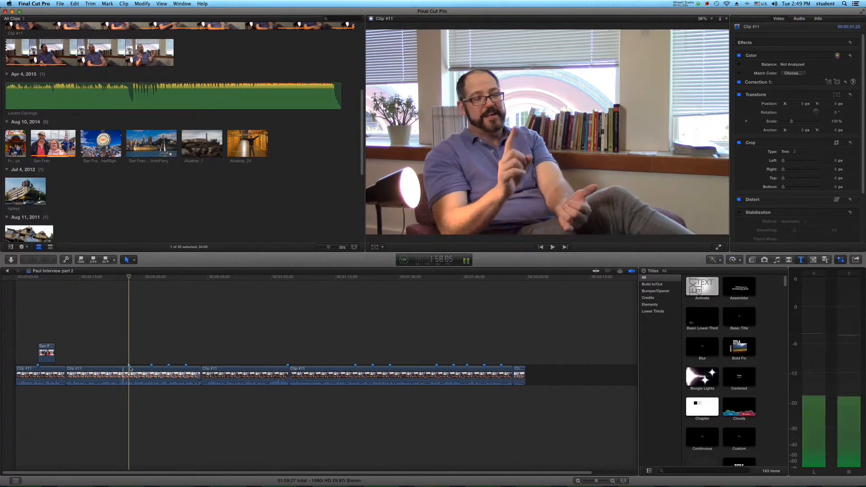
left_click_drag(151, 144, 146, 357)
left_click(152, 343)
scroll(176, 168, "up", 10)
left_click_drag(26, 90, 156, 354)
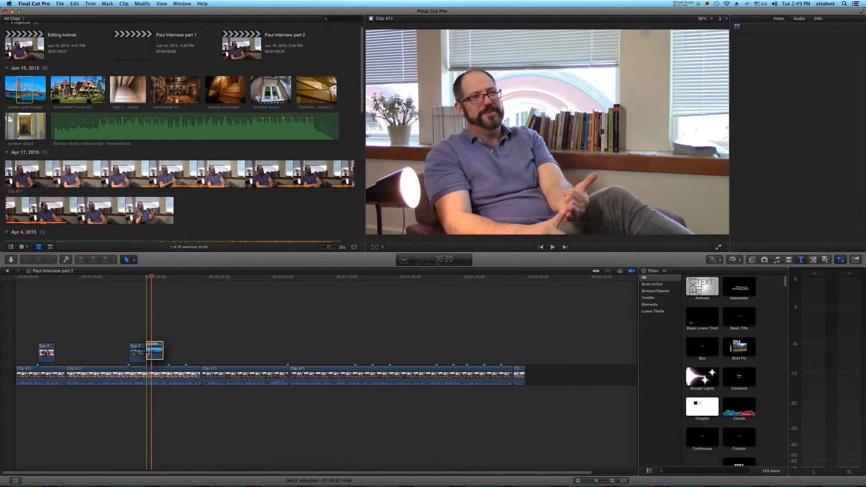
Step: Check the name of the second segment's third marker and connect the FrontOfRipleys photo after the golden gate bridge photo
double_click(168, 366)
left_click(234, 348)
scroll(176, 180, "down", 10)
left_click_drag(16, 127, 172, 355)
Step: Check the second segment's last marker, connect the Fisherman's Wharf sign photo there, and extend the FrontOfRipleys photo to meet it
left_click(186, 366)
double_click(185, 366)
left_click(250, 348)
left_click_drag(100, 127, 187, 352)
left_click_drag(181, 353, 185, 352)
Step: Connect the Jurassic park ride sign photo at the "jurassic park" marker and shorten its end
scroll(77, 158, "down", 10)
left_click_drag(25, 122, 288, 351)
left_click_drag(295, 353, 293, 352)
Step: Connect the winchester house ext, construction and winchester int photos in sequence, starting at the 1:19:28 marker
left_click(355, 343)
scroll(188, 158, "up", 10)
left_click_drag(68, 98, 356, 350)
scroll(68, 189, "down", 10)
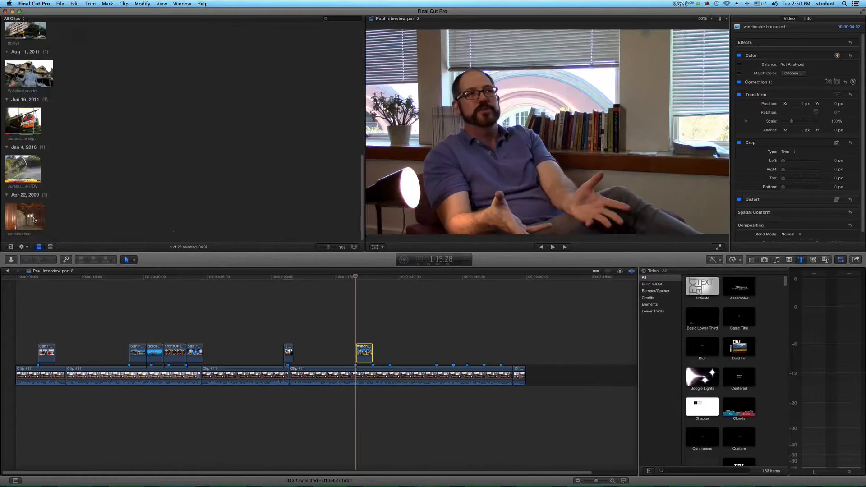
left_click_drag(25, 218, 374, 353)
scroll(68, 189, "up", 10)
left_click_drag(176, 98, 391, 353)
Step: Check the marker at 1:39:00 and connect the window doors, spooky staircase and Switchback-Staircase-2 photos in sequence from there
left_click(437, 366)
double_click(436, 366)
left_click(502, 348)
left_click_drag(268, 98, 438, 352)
left_click_drag(215, 98, 456, 351)
left_click_drag(316, 98, 476, 352)
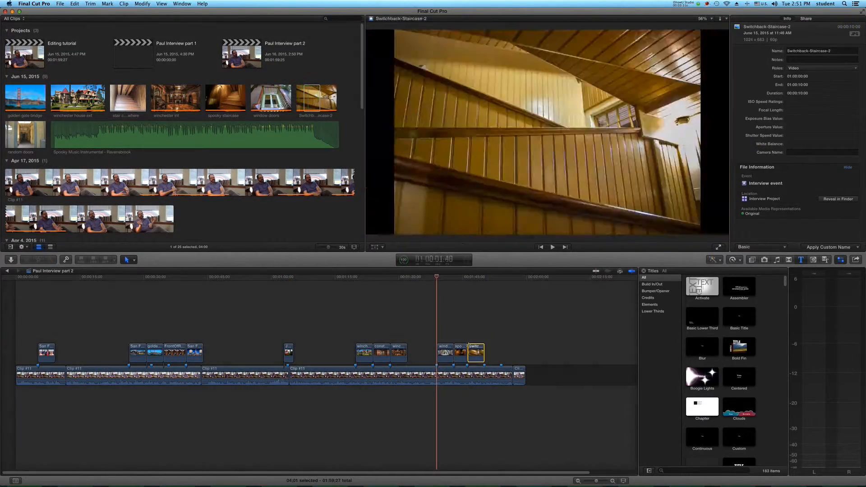
Step: Connect the random doors and Winchester odd photos after the switchback staircase photo
left_click_drag(25, 135, 468, 352)
scroll(133, 192, "down", 10)
scroll(133, 192, "down", 5)
left_click_drag(29, 72, 510, 352)
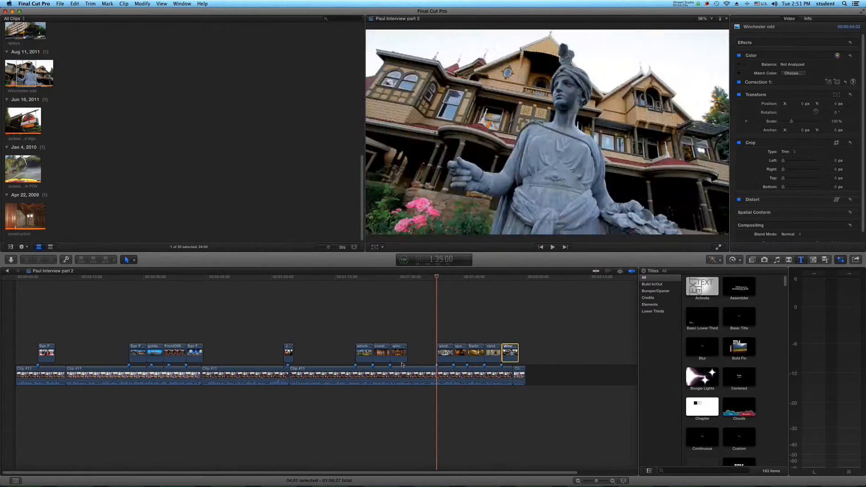
Step: Play back the San Francisco photo sequence from 25:20 to the FrontOfRipleys photo to check how the stills cover the interview
left_click(139, 325)
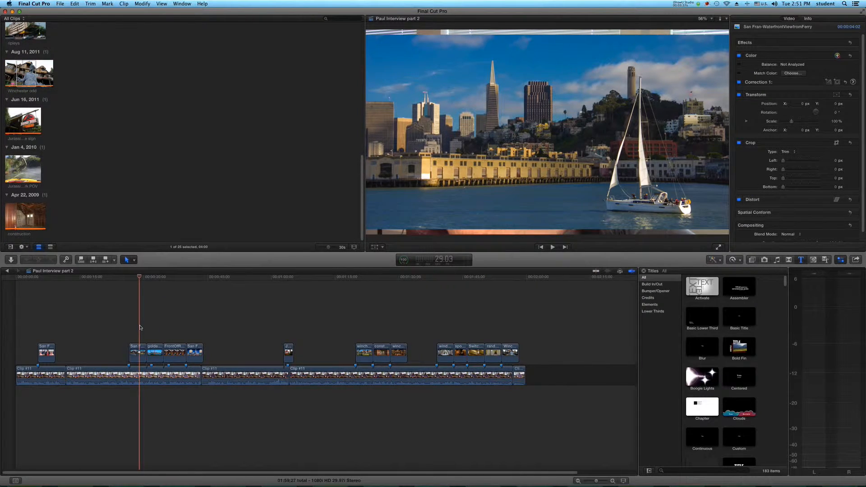
left_click(125, 330)
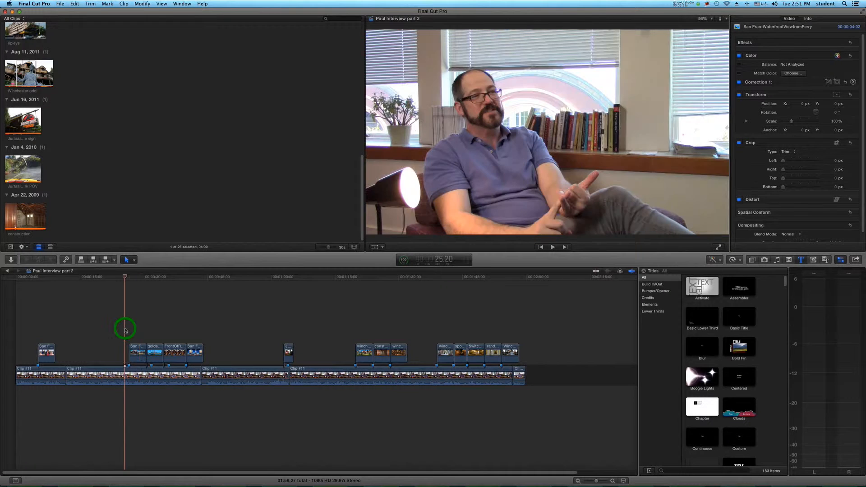
key("space")
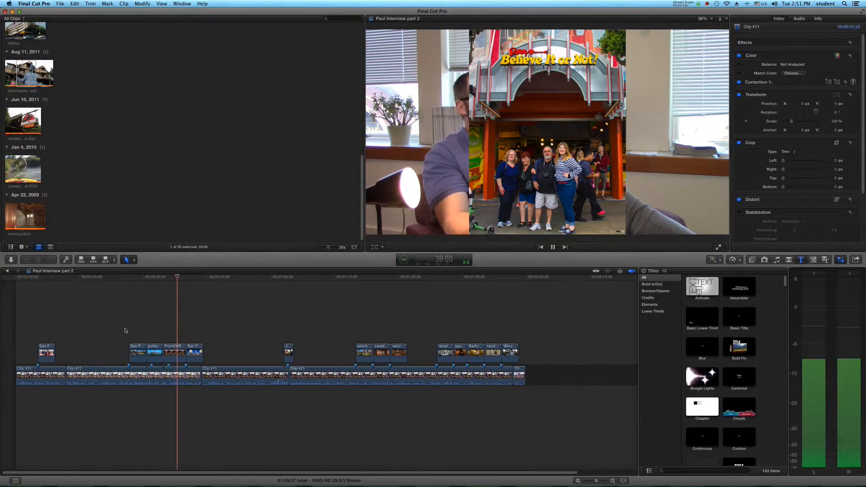
key("space")
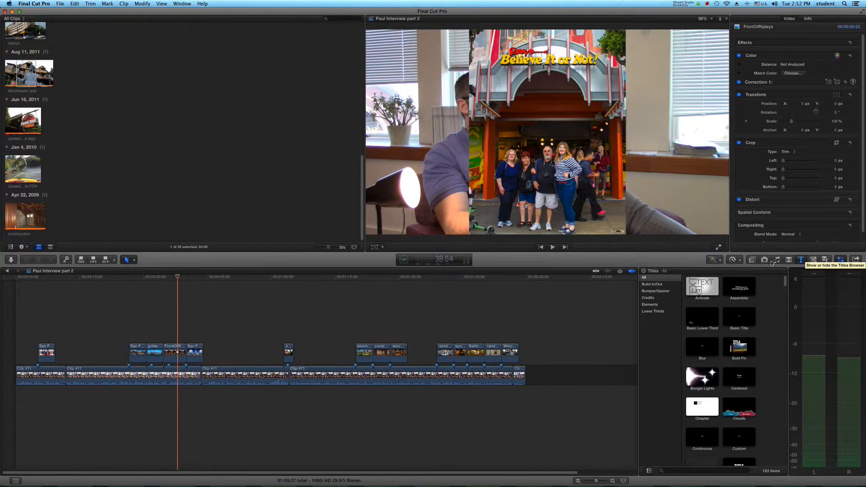
Step: Insert the Custom generator as a black background beneath the FrontOfRipleys photo
left_click(814, 260)
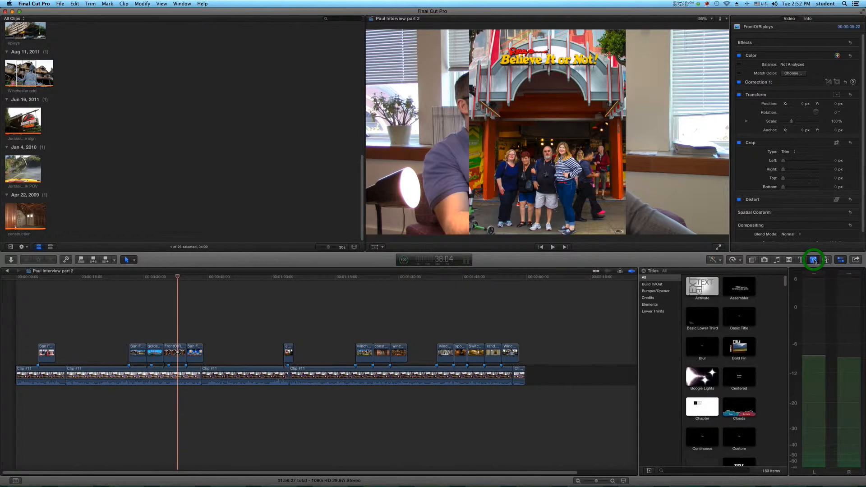
left_click(736, 353)
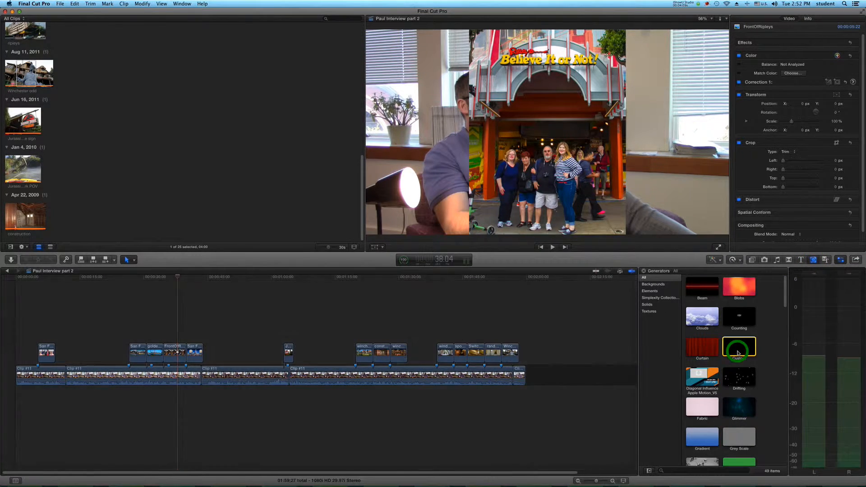
left_click(742, 350)
left_click_drag(742, 350, 170, 354)
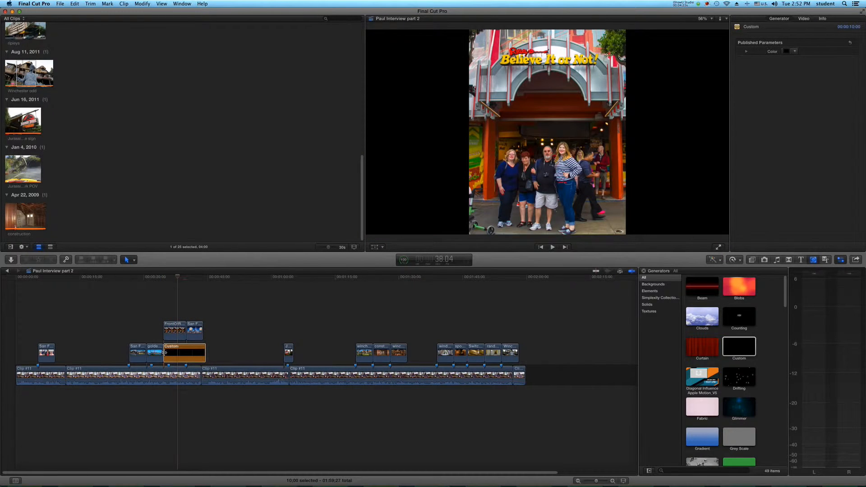
Step: Extend the Custom generator so it runs from the start of the first photo to the end of the last photo
left_click(163, 352)
left_click_drag(164, 353, 39, 352)
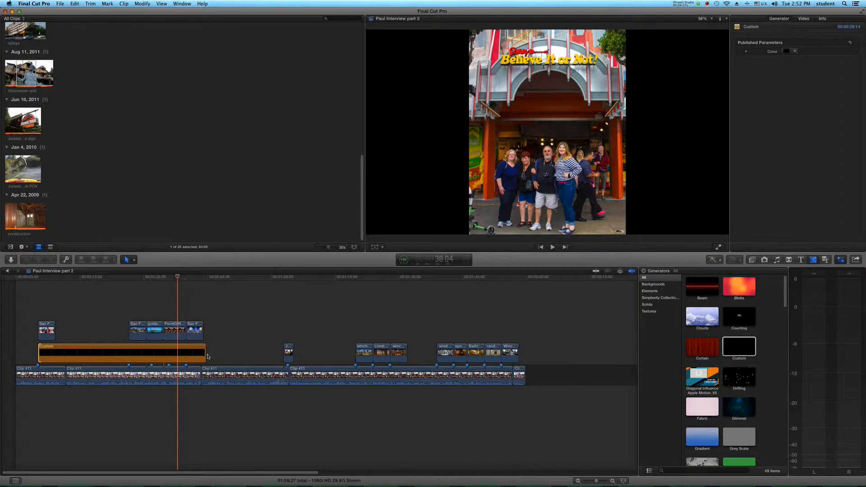
left_click_drag(207, 356, 515, 360)
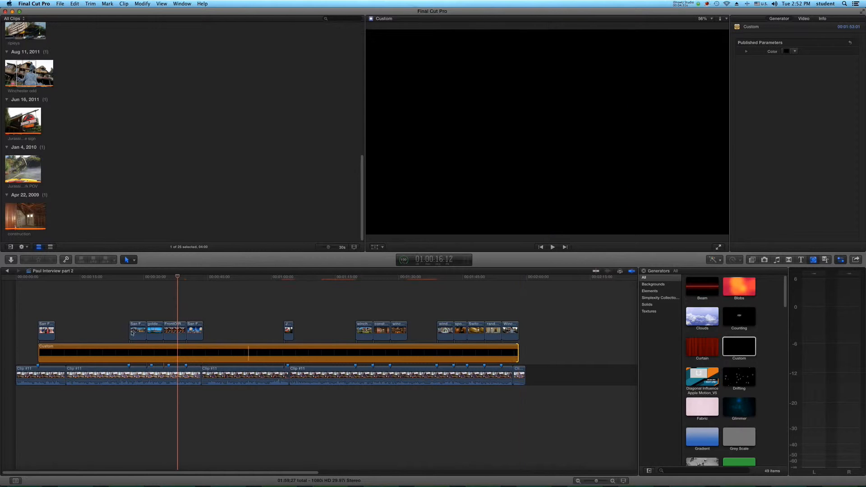
Step: Play back the golden gate bridge through Fisherman's Wharf photos from 33:17 to check the black background
left_click(158, 307)
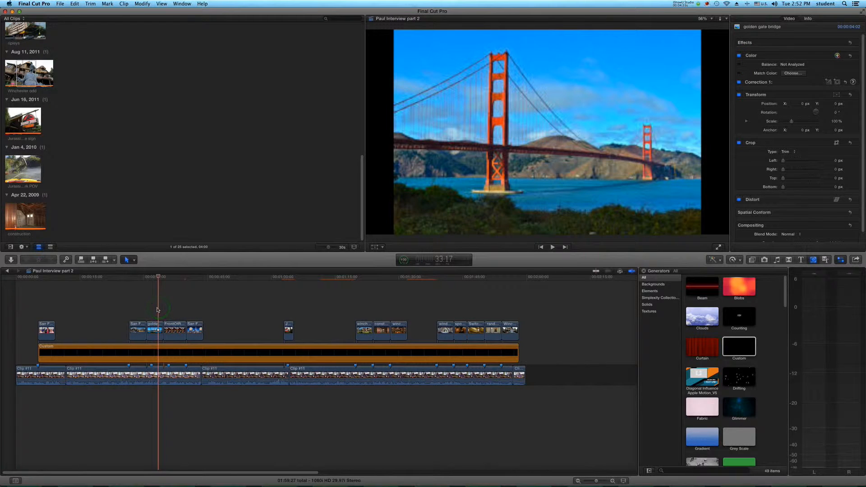
key("space")
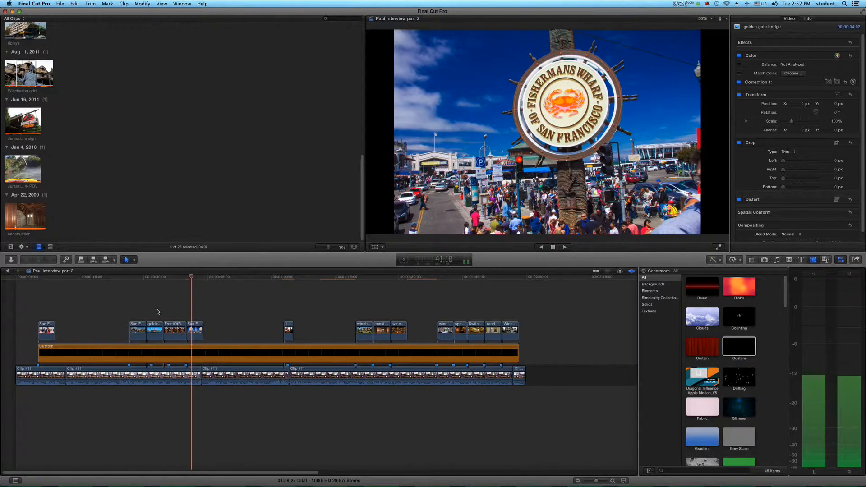
key("space")
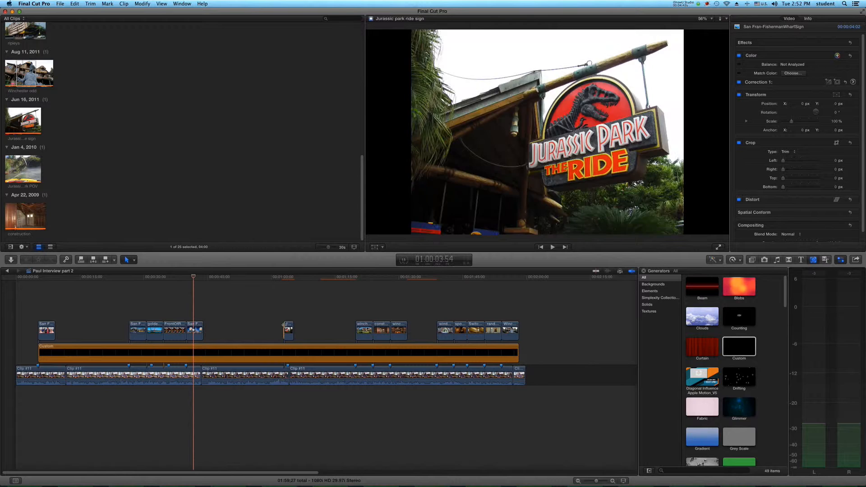
Step: Cut the Custom generator with the Blade tool at the start and end of each photo group
left_click(204, 352)
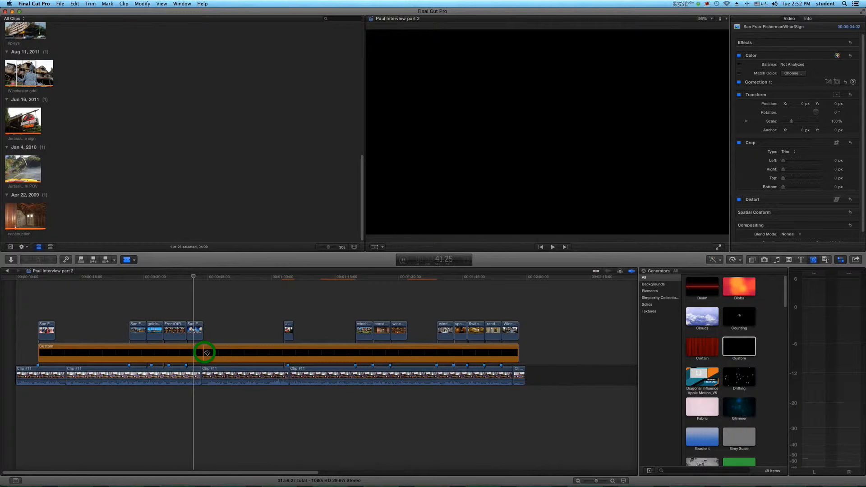
left_click(284, 354)
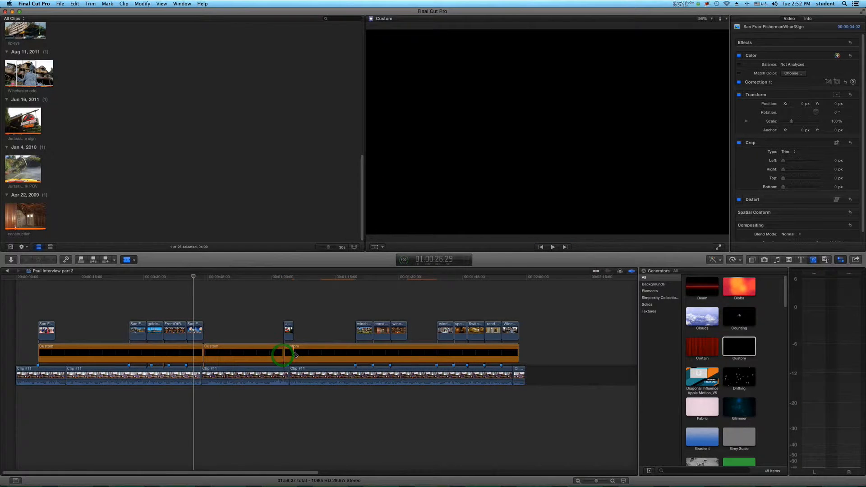
left_click(292, 355)
left_click(356, 354)
left_click(407, 354)
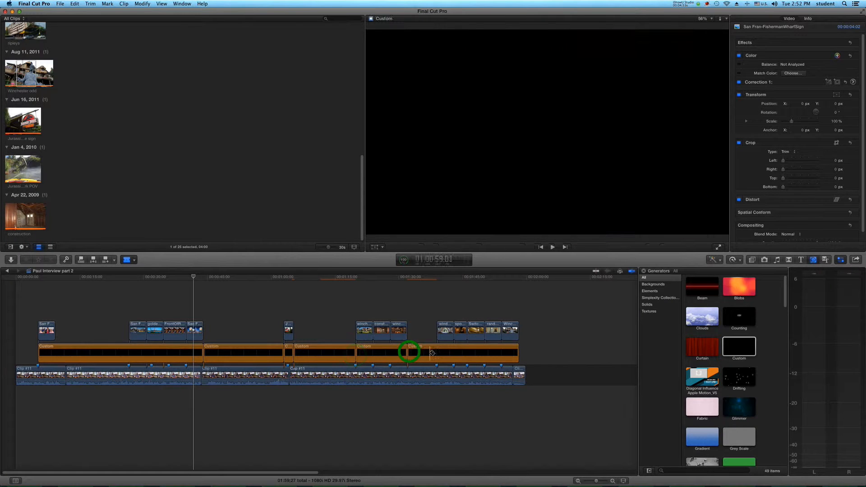
left_click(437, 355)
left_click(129, 353)
left_click(55, 352)
Step: Delete the Custom generator pieces that lie in the gaps between the photo groups
key("a")
left_click(69, 351)
key("Delete")
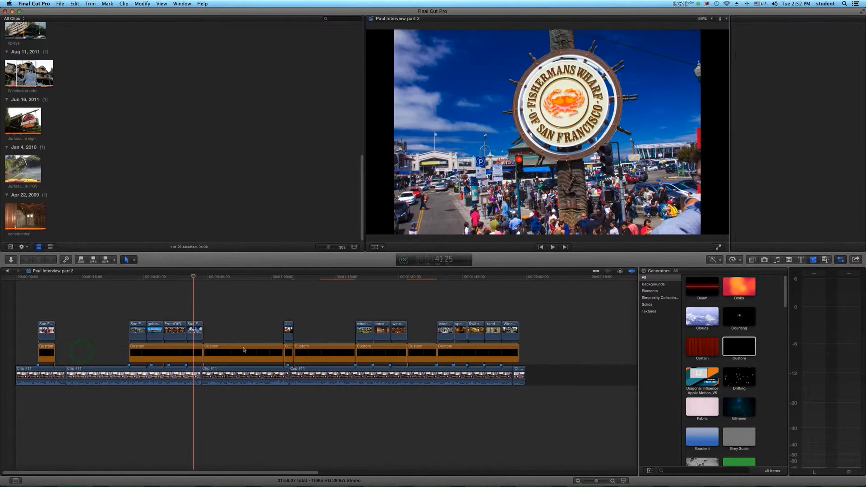
left_click(245, 351)
key("Delete")
left_click(327, 352)
key("Delete")
key("Delete")
Step: Play back from 25:18 to check the cut from the interview to the waterfront photo on black
left_click(135, 312)
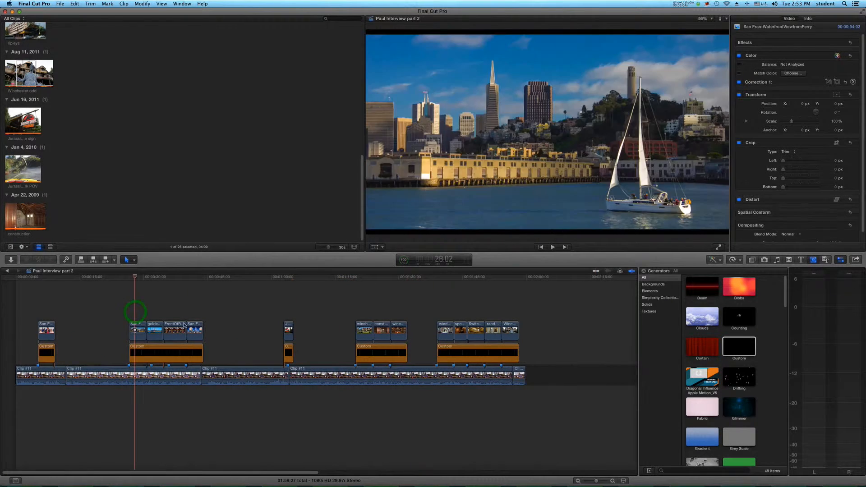
left_click(125, 314)
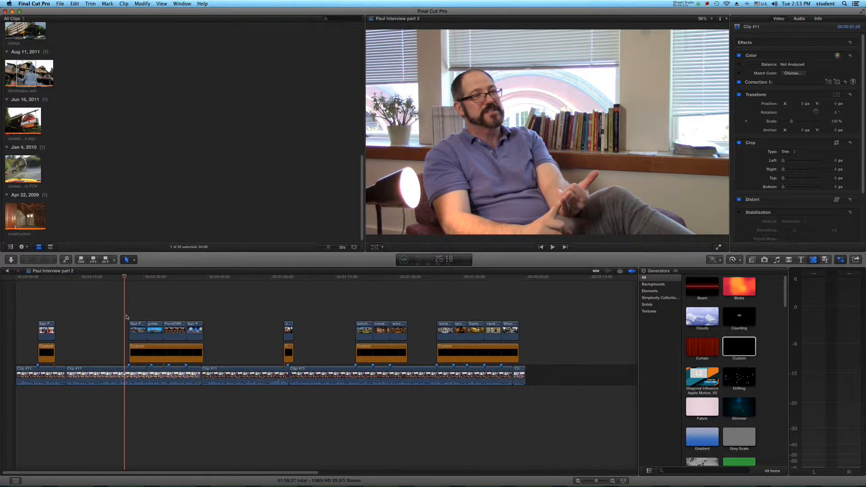
key("space")
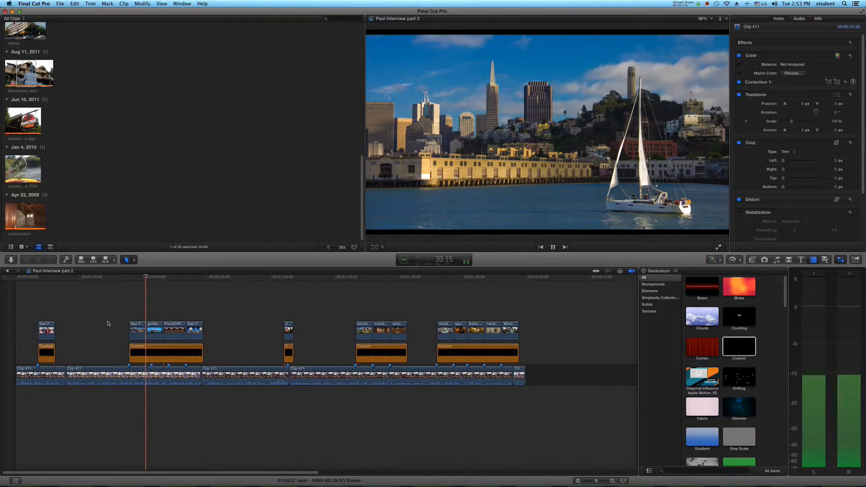
Step: Stop playback, shrink the golden gate bridge photo to about 66% with the Transform tool, and shift it right and slightly down over the black background
key("space")
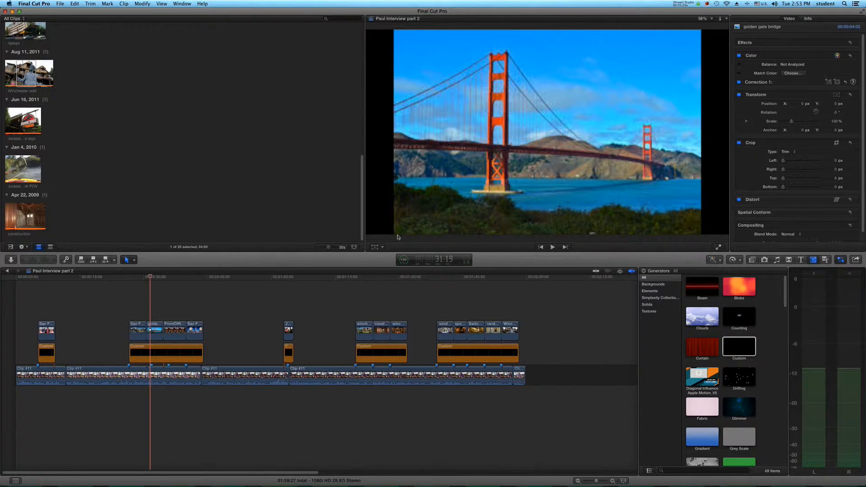
left_click(375, 247)
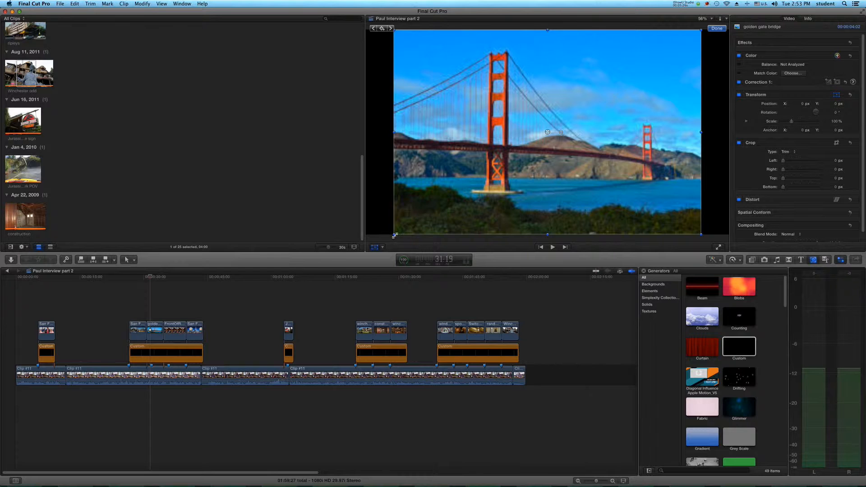
left_click_drag(395, 235, 447, 177)
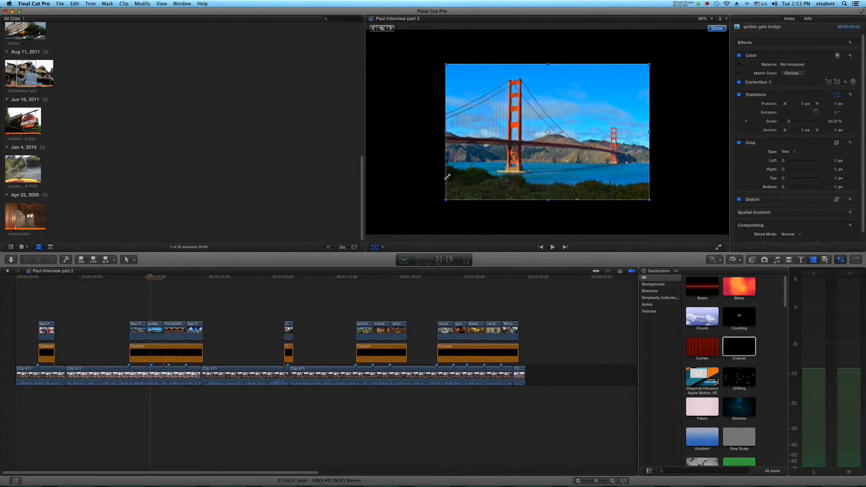
left_click_drag(551, 135, 592, 142)
left_click(163, 306)
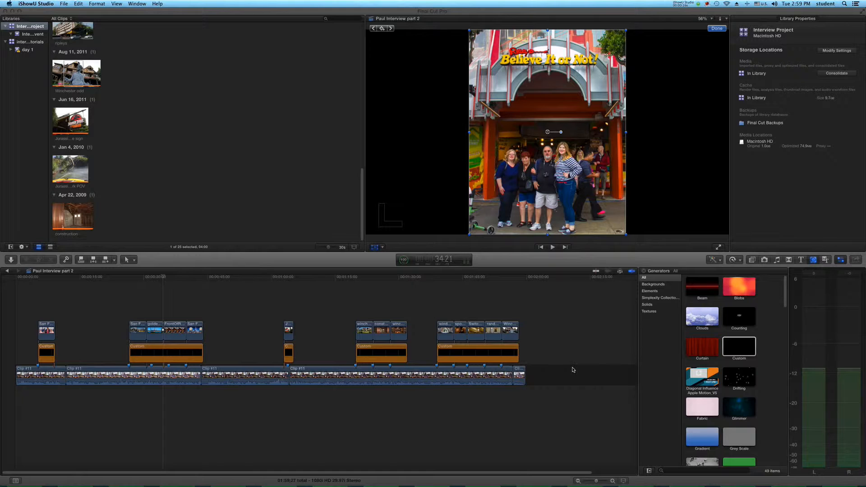
Step: Insert the Custom title at the very start of the timeline, ahead of the first interview clip
left_click(801, 261)
left_click(801, 262)
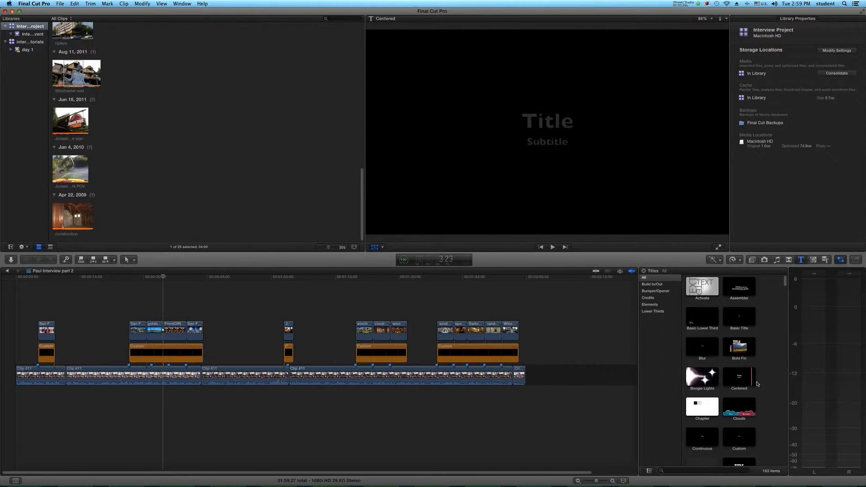
left_click(740, 439)
left_click(741, 438)
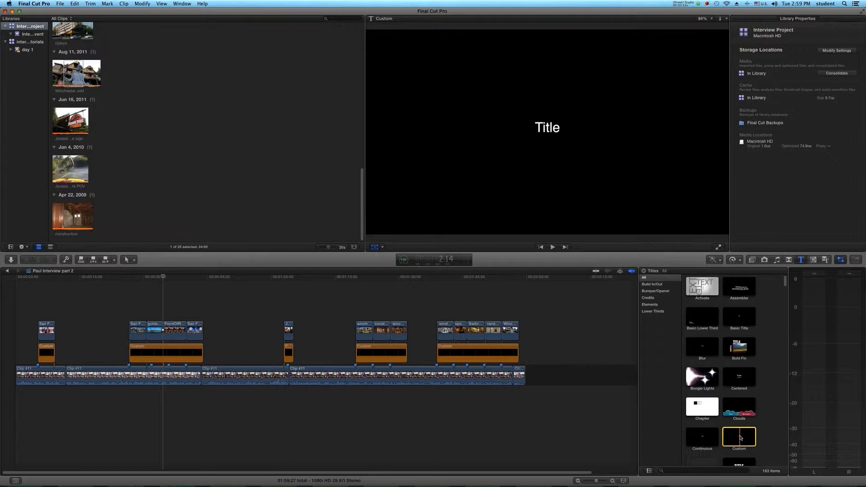
left_click_drag(740, 438, 200, 372)
left_click_drag(32, 377, 20, 376)
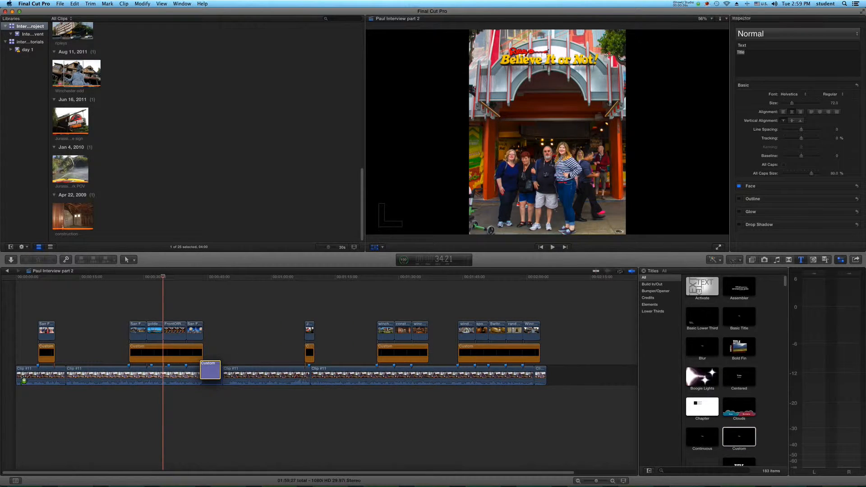
double_click(26, 370)
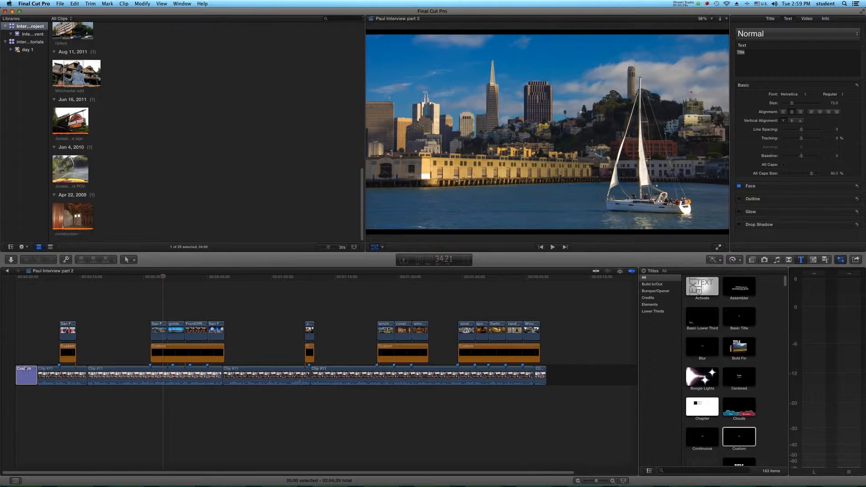
Step: Leave the Transform mode and replace the opening title's placeholder text with the interviewee's first name followed by "Interview"
left_click(25, 344)
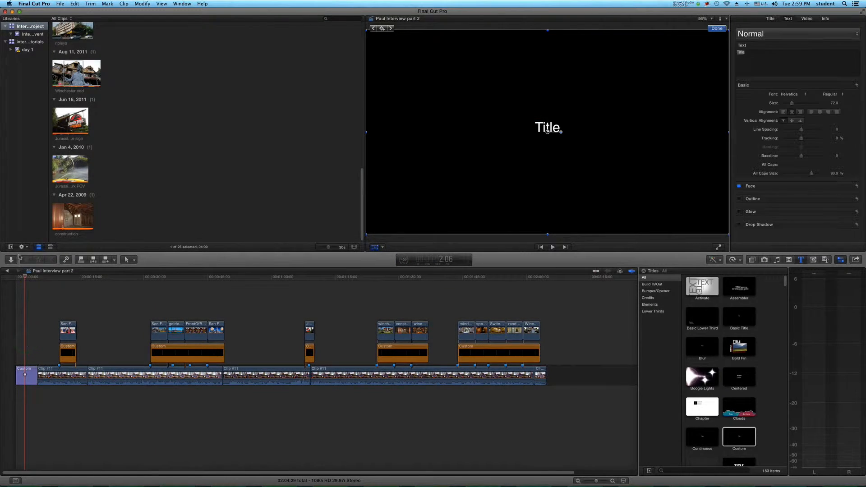
left_click(20, 376)
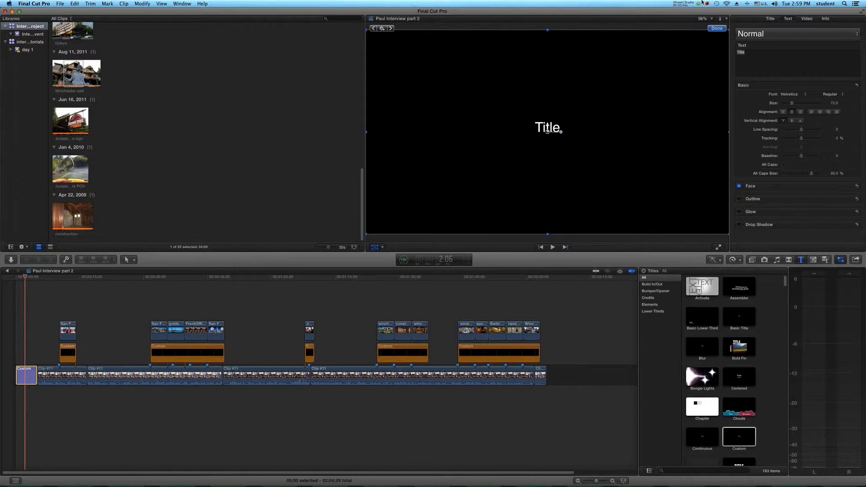
left_click(718, 29)
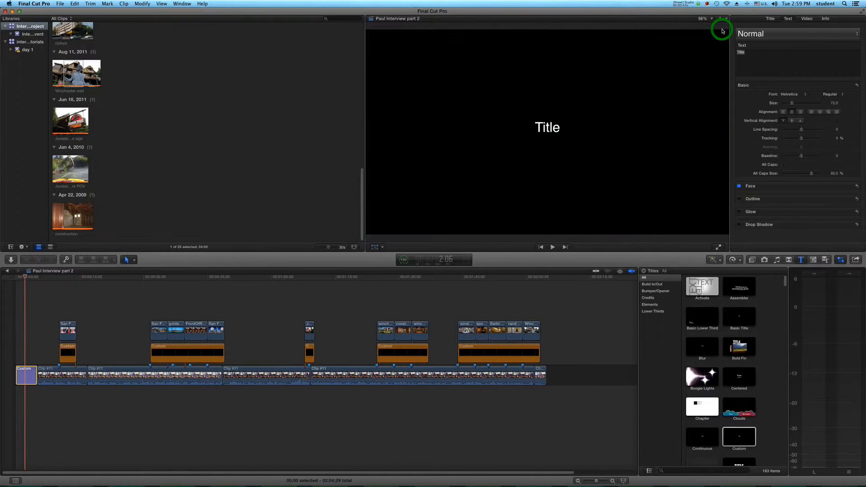
double_click(546, 129)
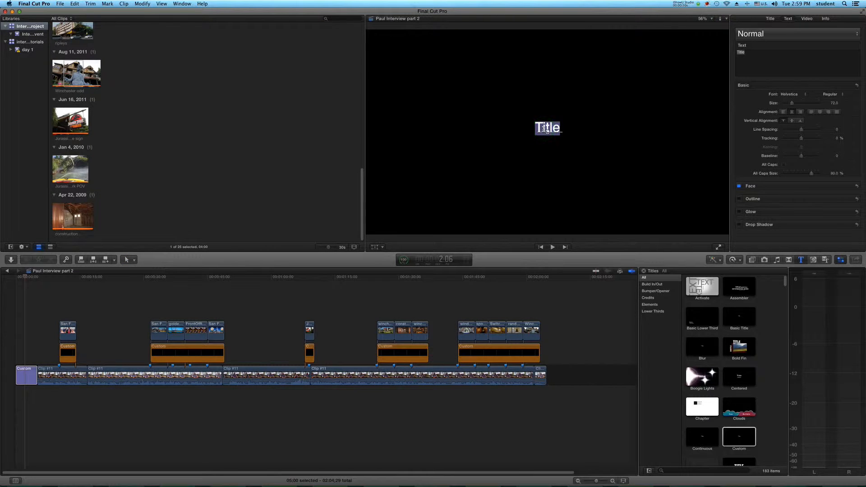
key("BackSpace")
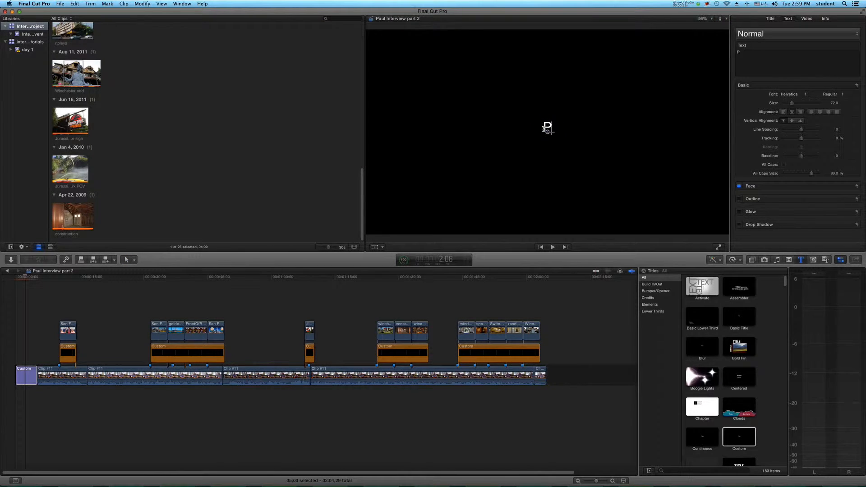
type("Pual Interview")
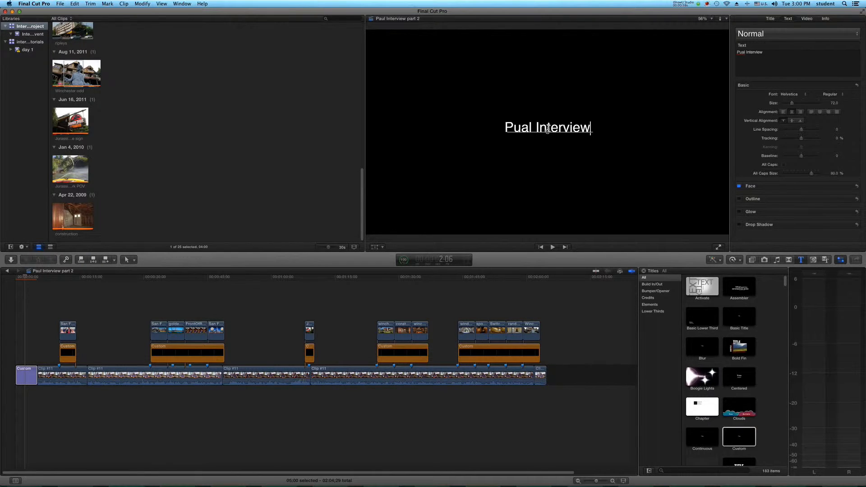
Step: Correct the spelling of the interviewee's name in the opening title text
mouse_move(547, 132)
left_mouse_down()
mouse_move(548, 152)
mouse_move(547, 115)
mouse_move(547, 144)
mouse_move(549, 132)
left_mouse_up()
left_click(781, 56)
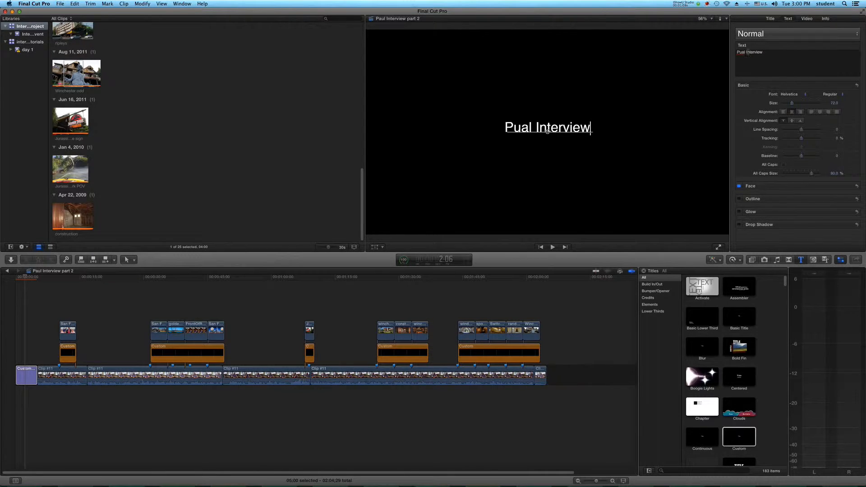
left_click(746, 52)
key("BackSpace")
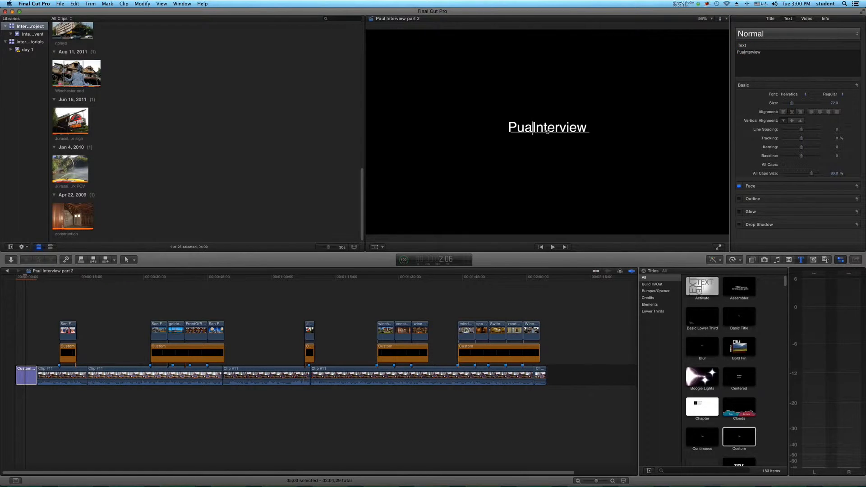
key("BackSpace")
key("BackSpace")
key("BackSpace")
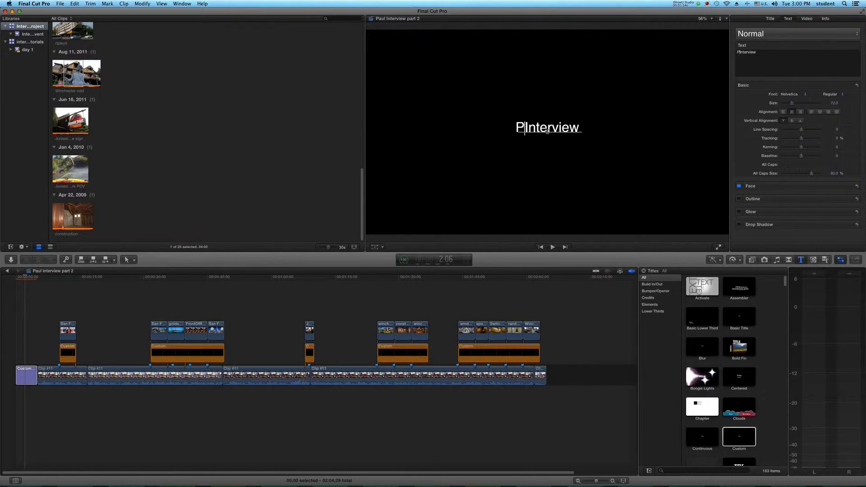
type("aul")
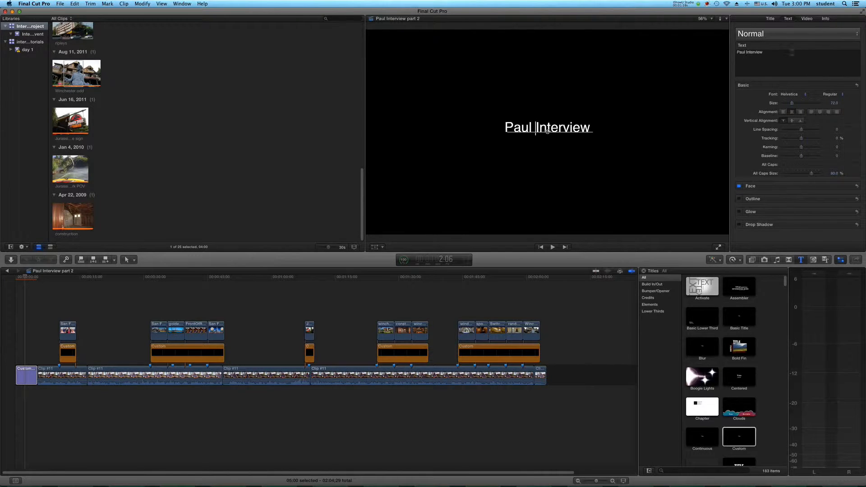
Step: Set the opening title's font to Hiragino Kaku Gothic Std and its size to 96
left_click(799, 95)
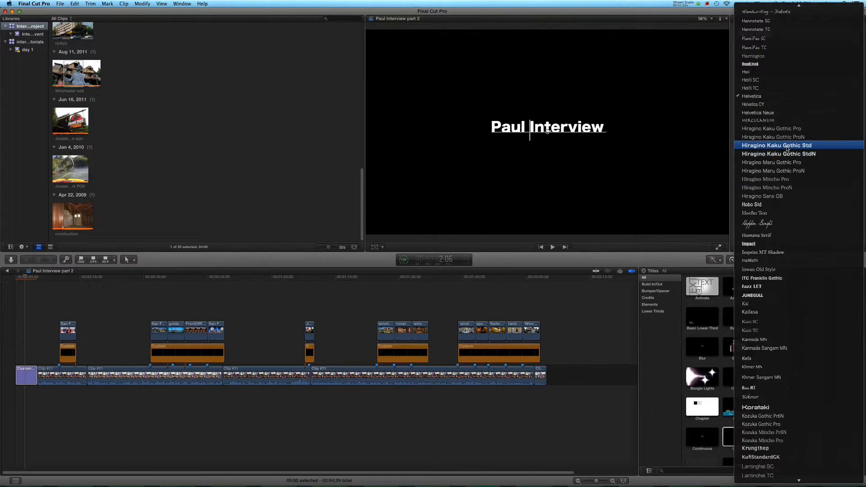
left_click(787, 149)
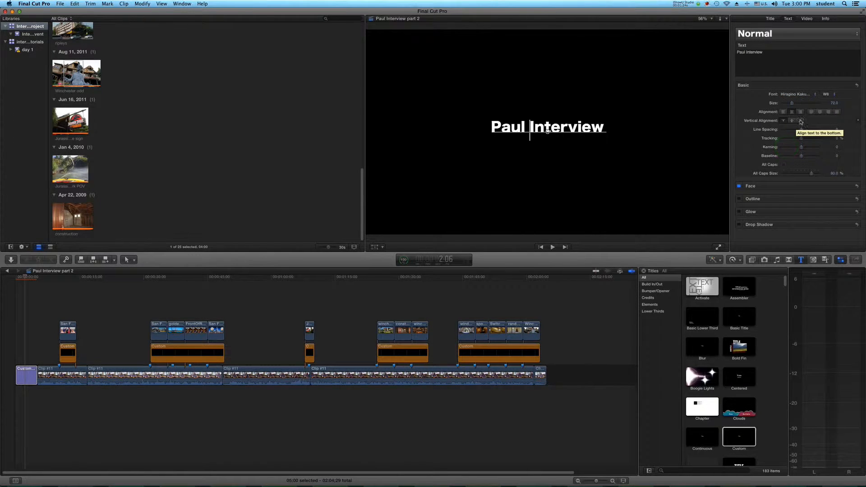
left_click_drag(793, 106, 795, 104)
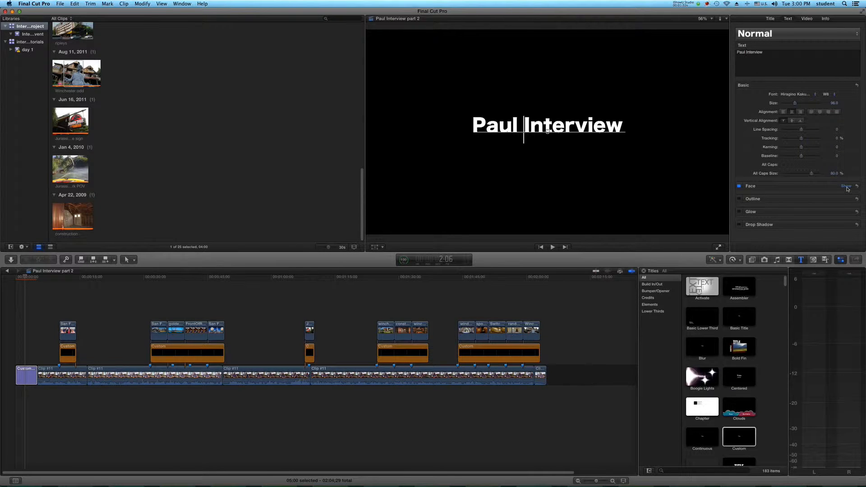
Step: Change the face color of the opening title text to orange
left_click(846, 187)
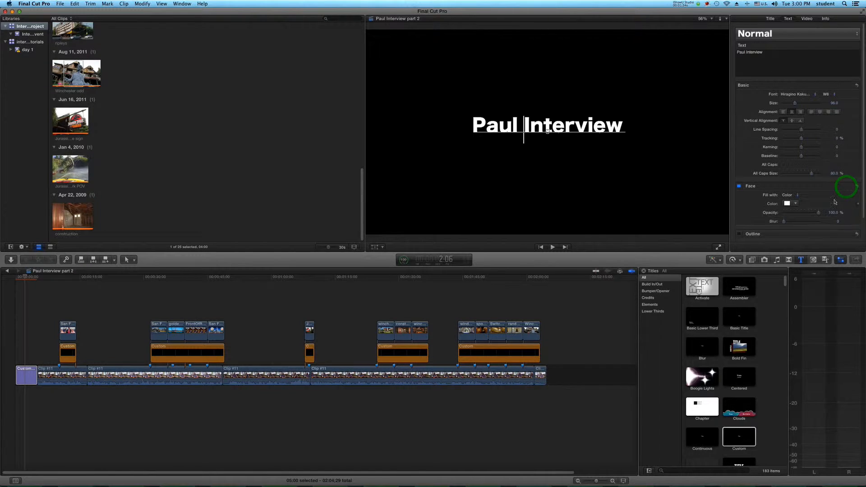
left_click(796, 205)
left_click(811, 212)
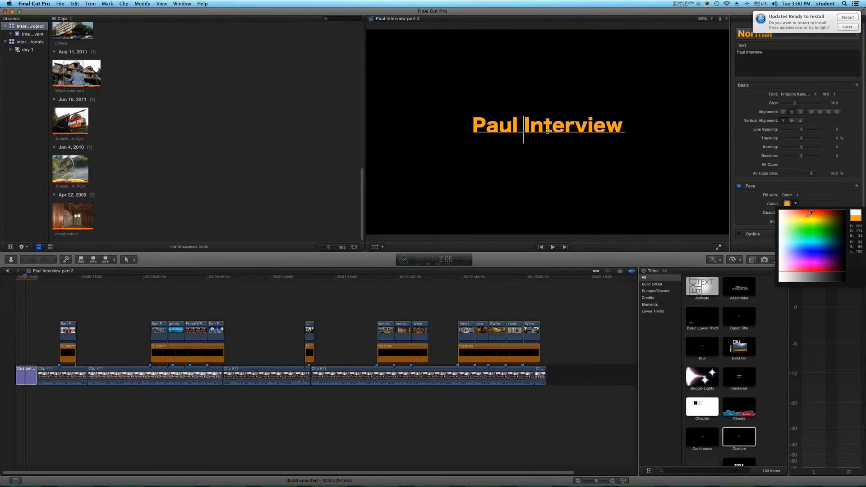
left_click(811, 212)
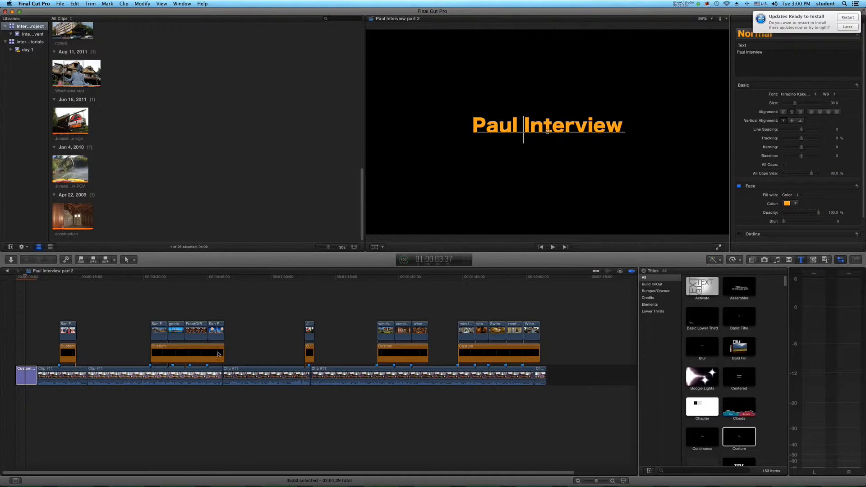
Step: Duplicate the opening title and place the copy at the end of the timeline, after the last interview clip
left_click(35, 347)
left_click(26, 374)
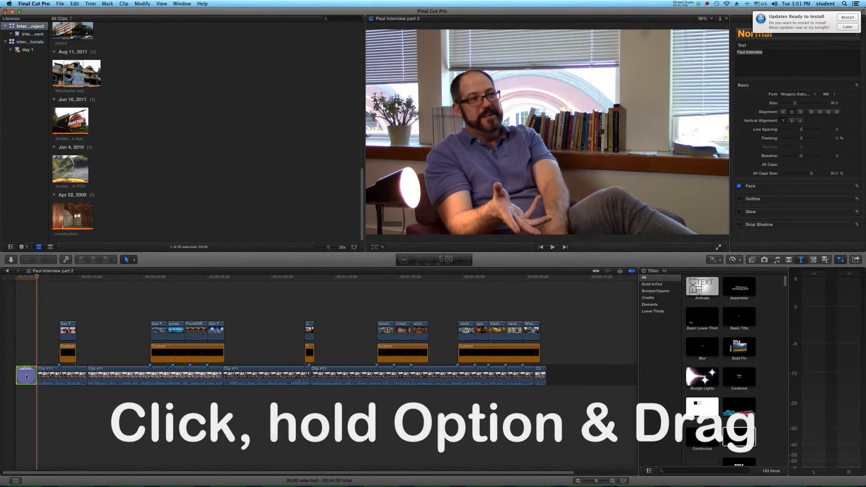
left_click_drag(26, 376, 558, 376, "alt")
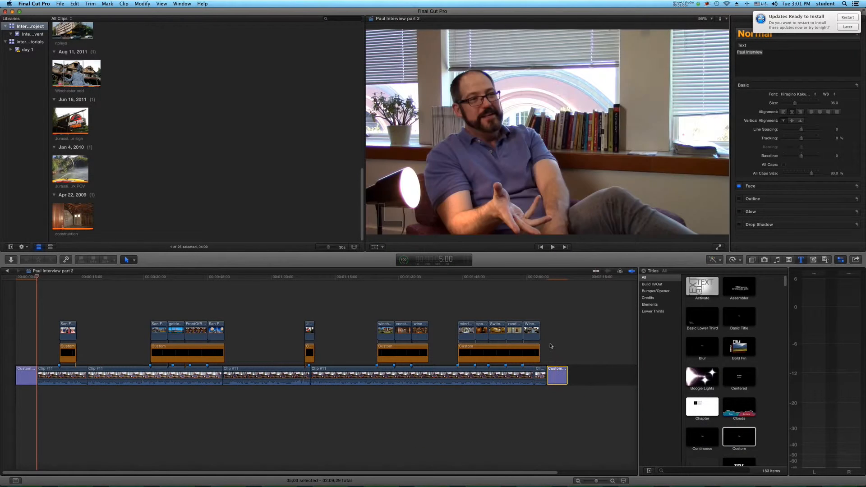
Step: Replace the closing title's text with "Special thanks to" followed by the interviewee's first name
left_click(558, 340)
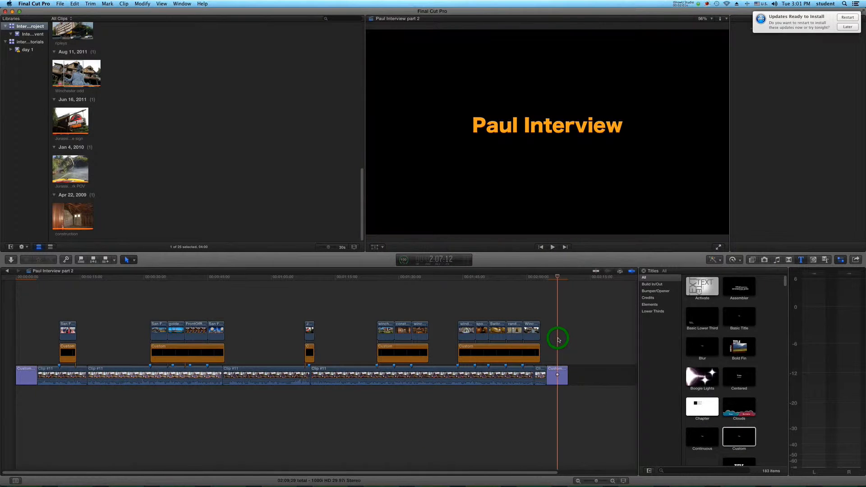
left_click(552, 376)
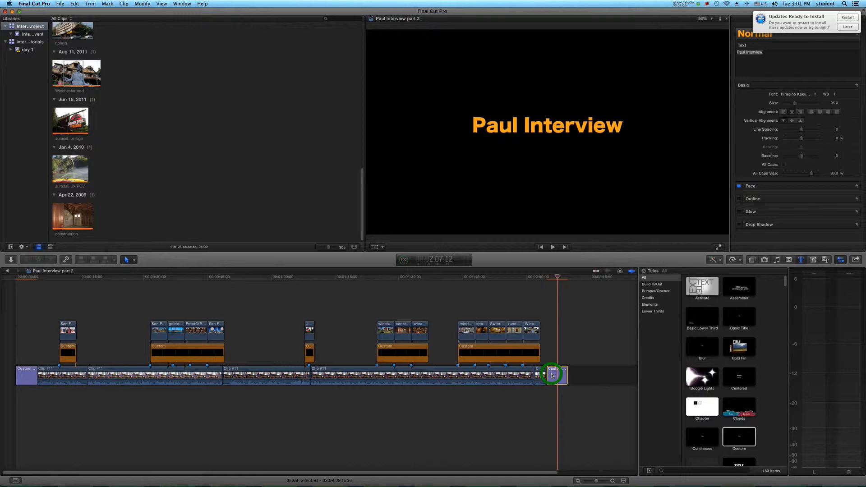
double_click(551, 127)
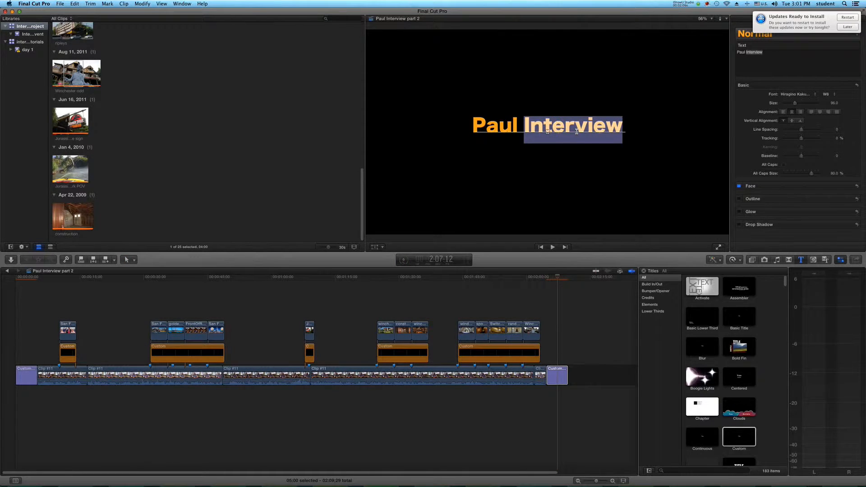
key("BackSpace")
key("BackSpace")
key("BackSpace")
key("BackSpace")
key("BackSpace")
key("BackSpace")
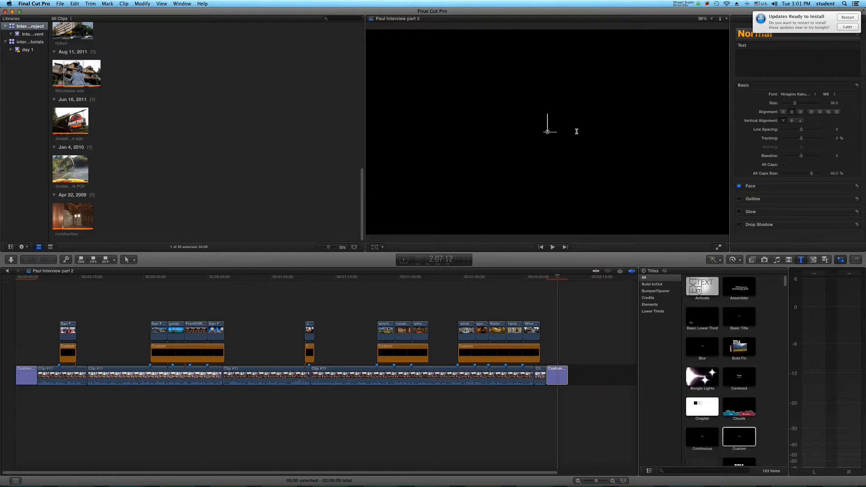
type("Seci")
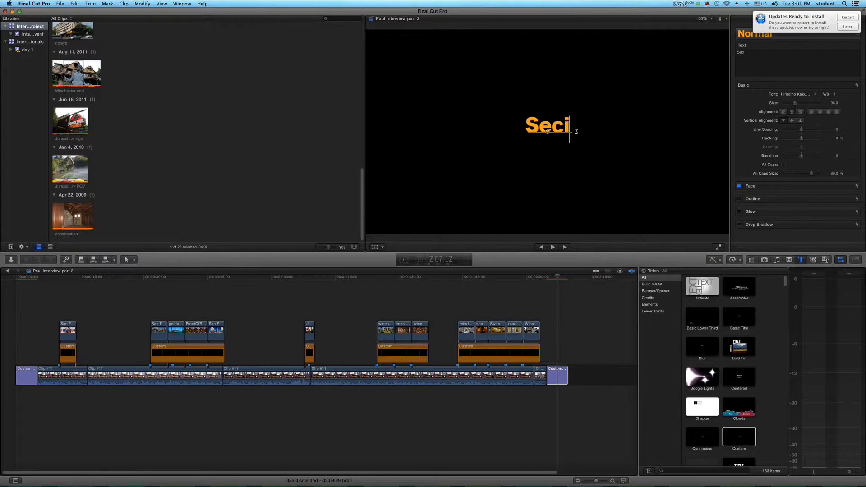
key("BackSpace")
key("BackSpace")
key("BackSpace")
type("pe")
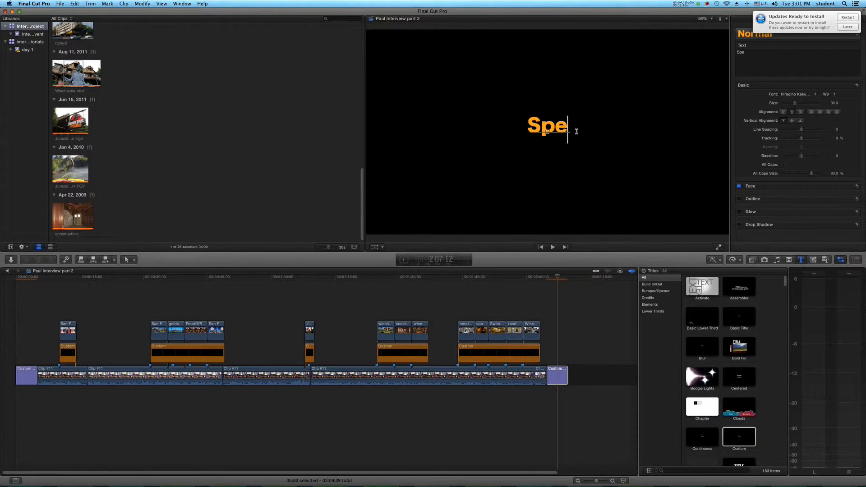
type("cial thank")
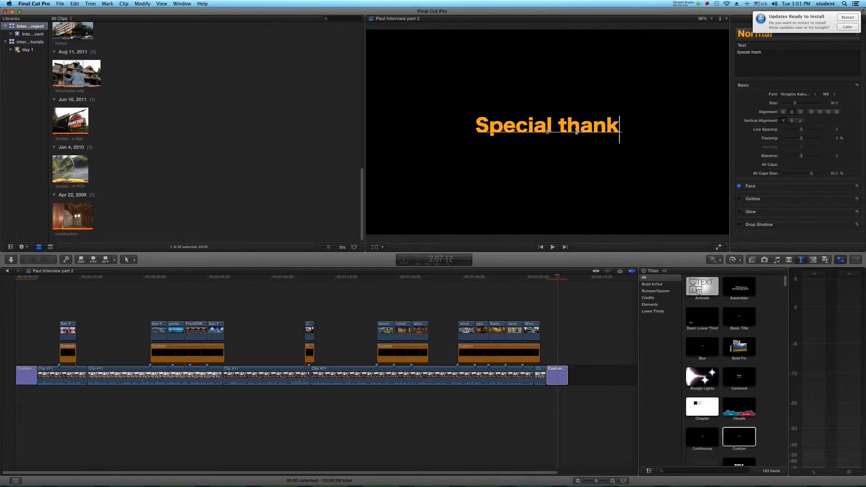
type("s to Paul")
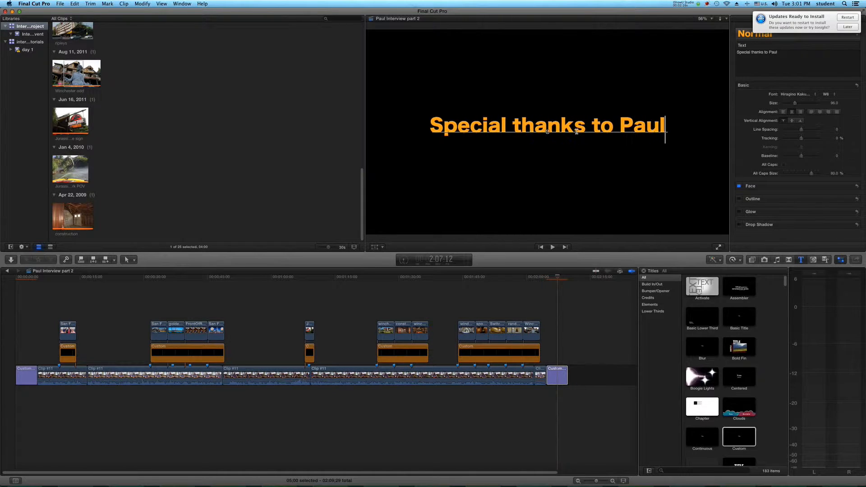
Step: Add a second line to the closing title reading "Made by" followed by the editor's first name
key("Return")
type("Made ")
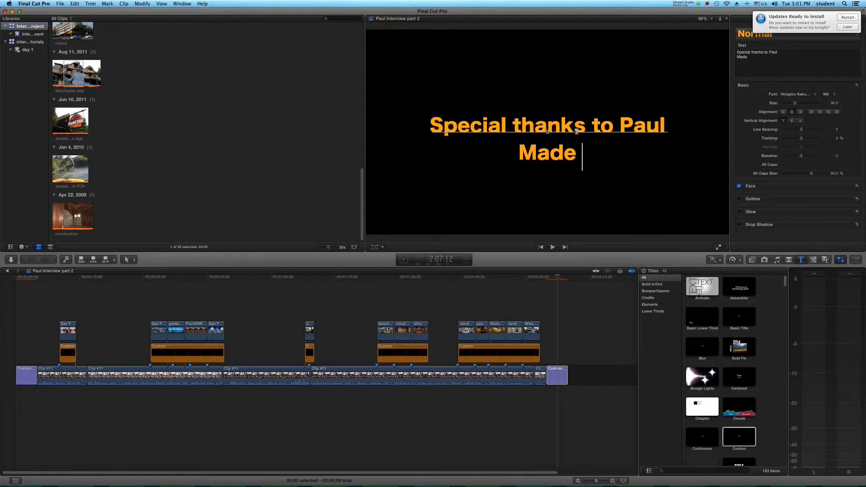
type("by Zach")
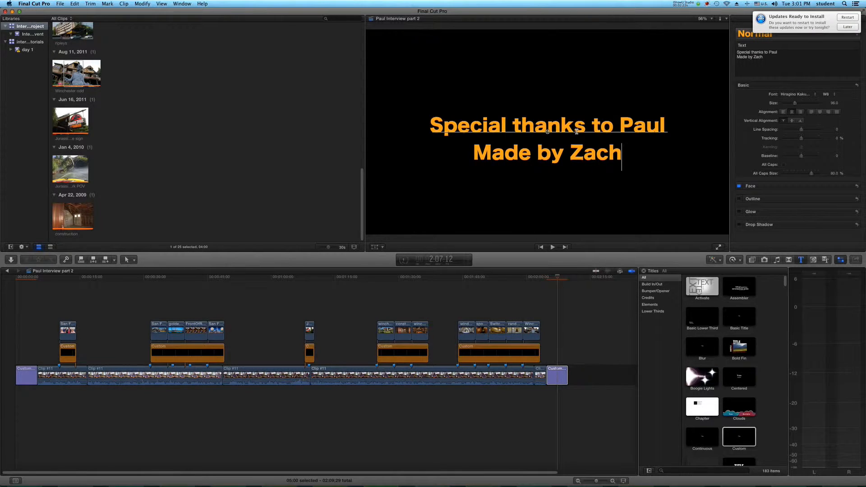
Step: Duplicate the opening title and place the copy between the original and the first interview clip
left_click(415, 295)
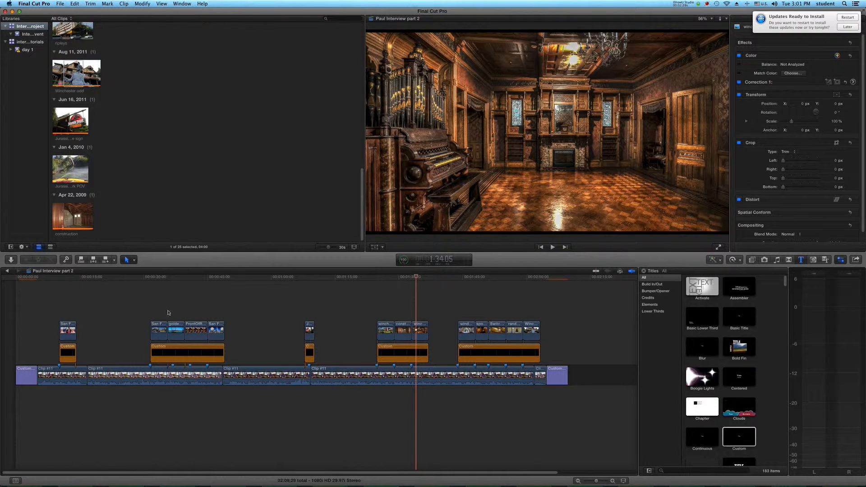
left_click(87, 311)
left_click(36, 313)
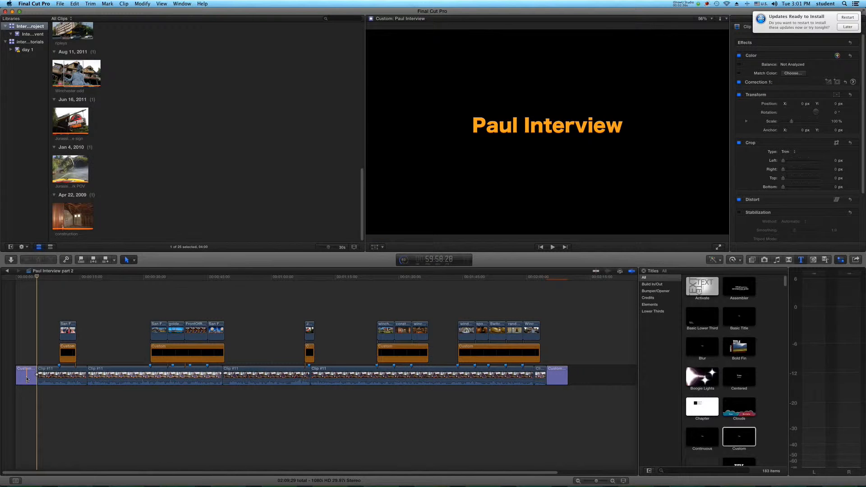
left_click_drag(26, 377, 45, 377)
Step: Replace the second title's text with "What did you do over the summer?", breaking the line before "over"
left_click(50, 354)
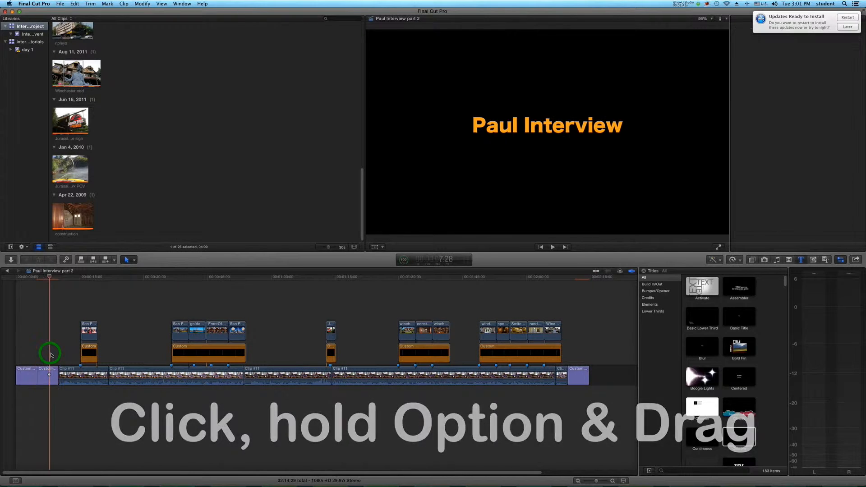
left_click(531, 126)
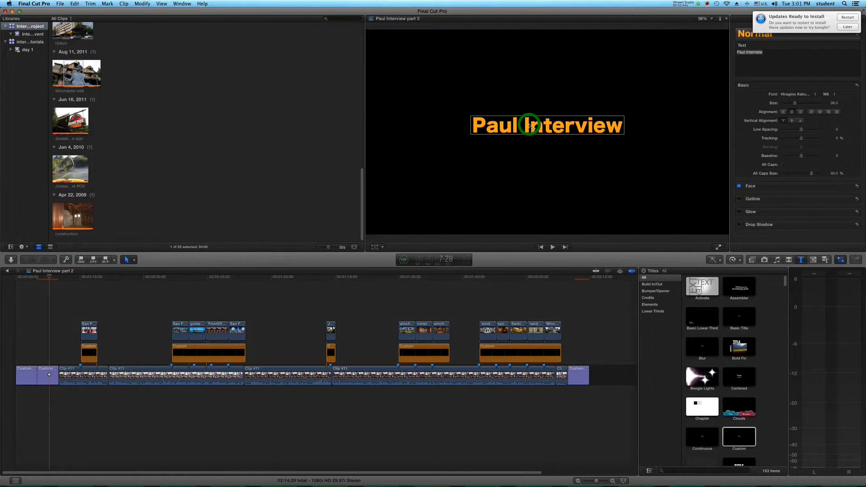
double_click(532, 126)
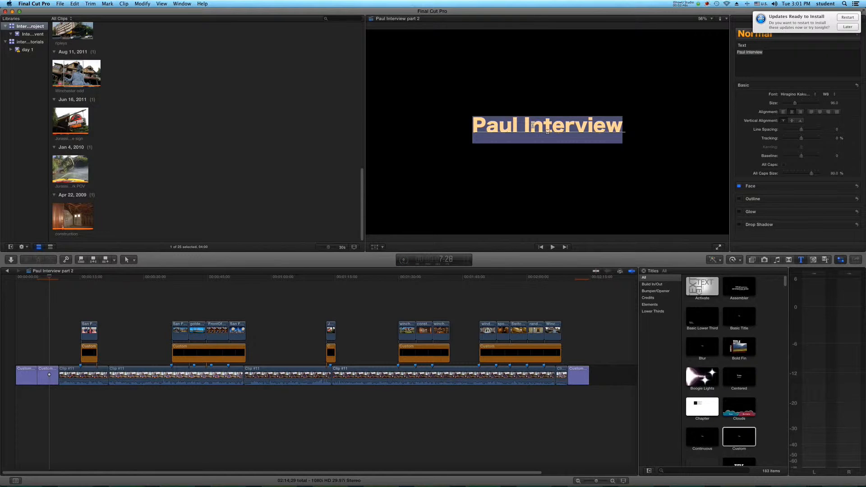
type("What")
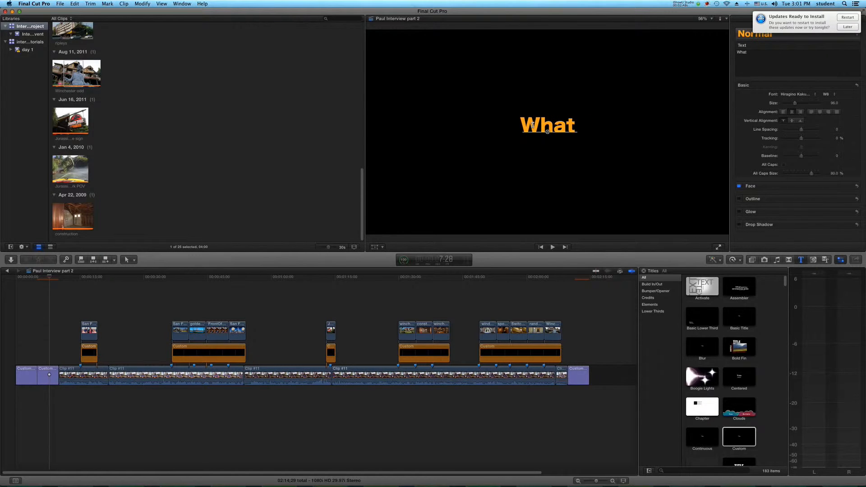
type(" did you do")
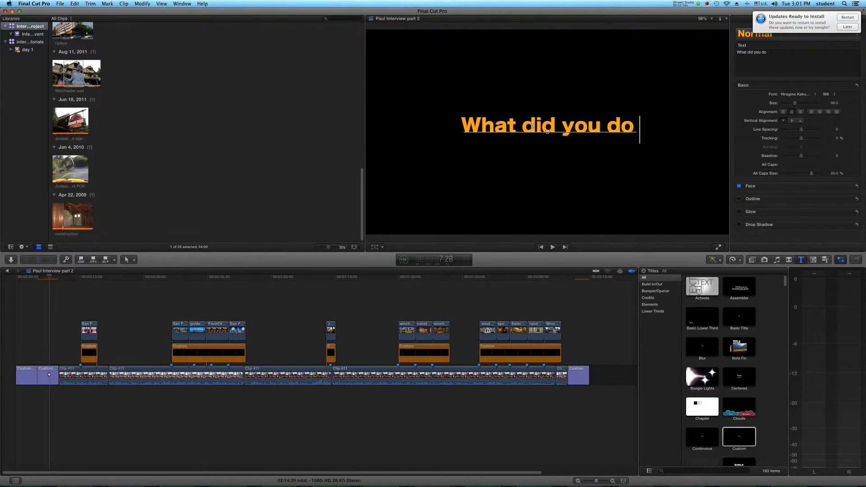
type(" over")
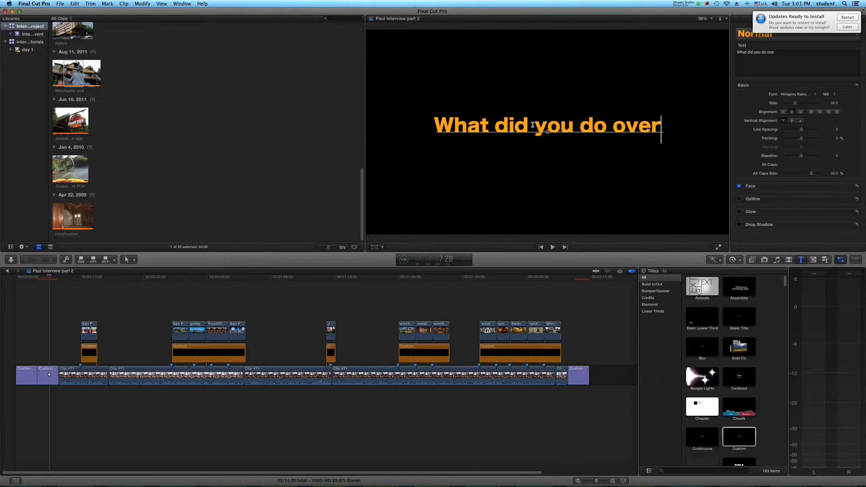
type(" the sumerr")
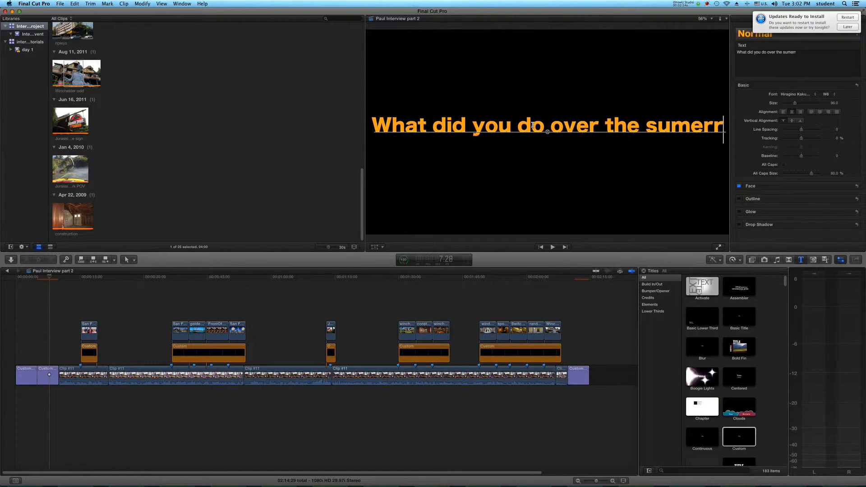
key("BackSpace")
key("BackSpace")
key("BackSpace")
type("mer")
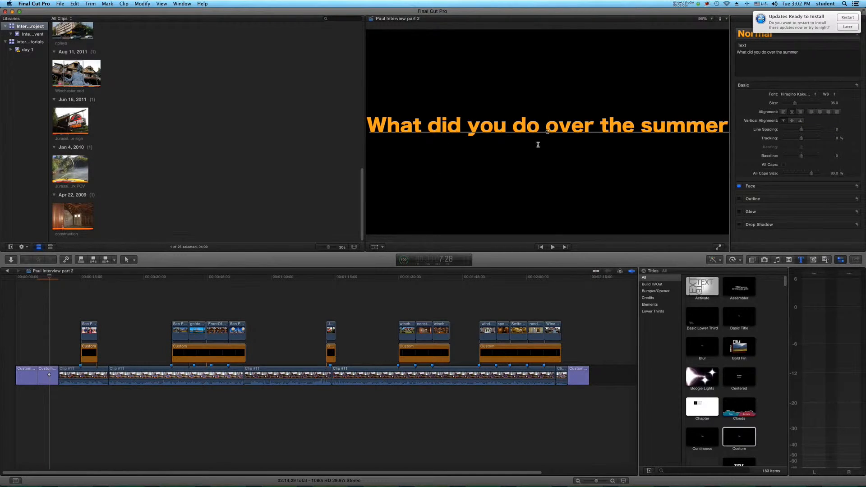
left_click(547, 127)
key("Return")
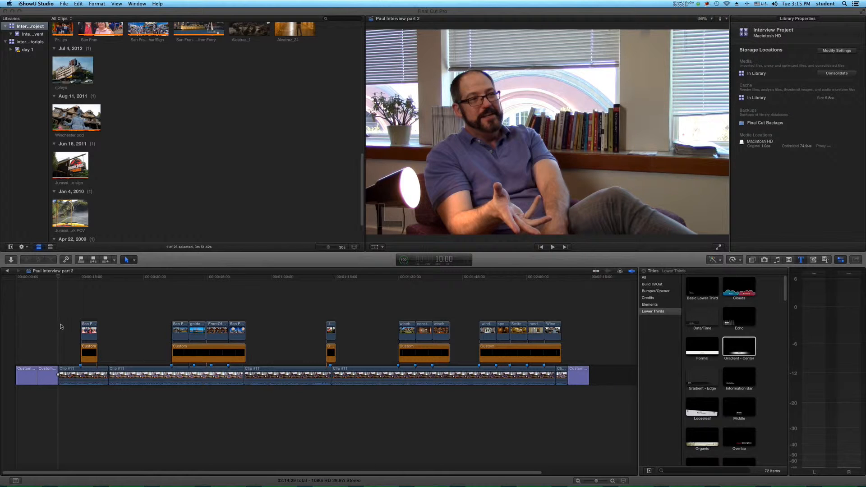
Step: Add the Lovers Carvings music beneath the main storyline, starting at the beginning of the project
scroll(151, 181, "up", 8)
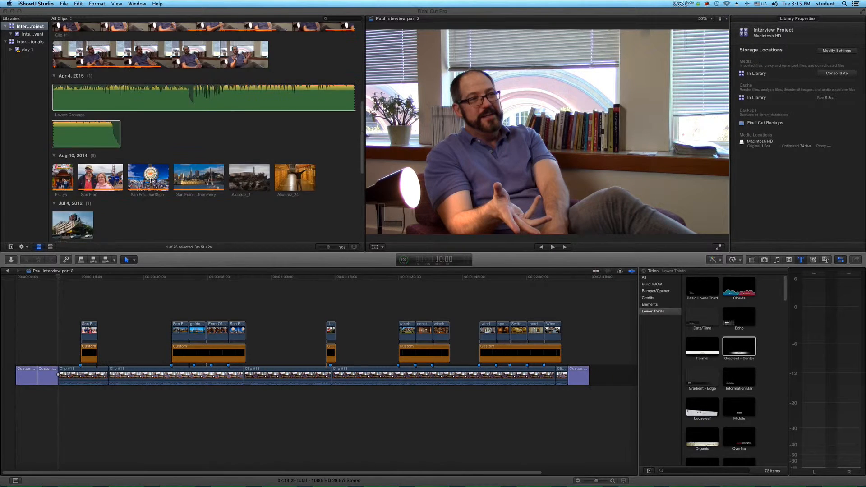
left_click(112, 150)
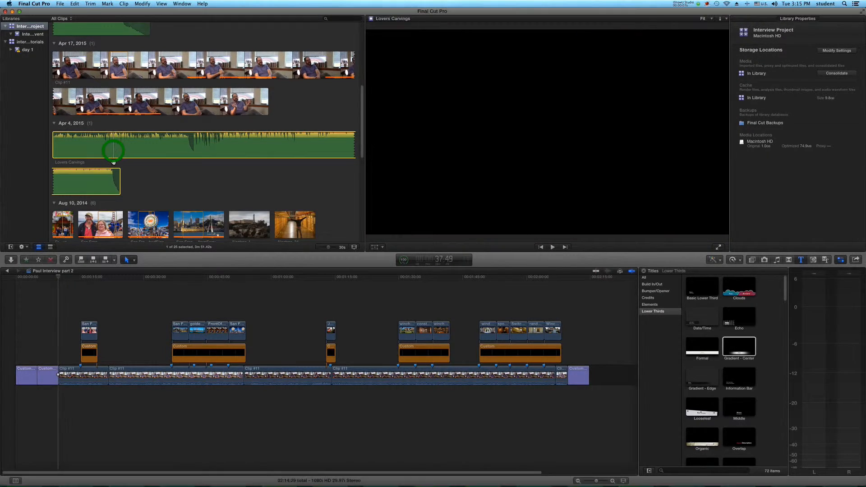
left_click_drag(102, 192, 16, 396)
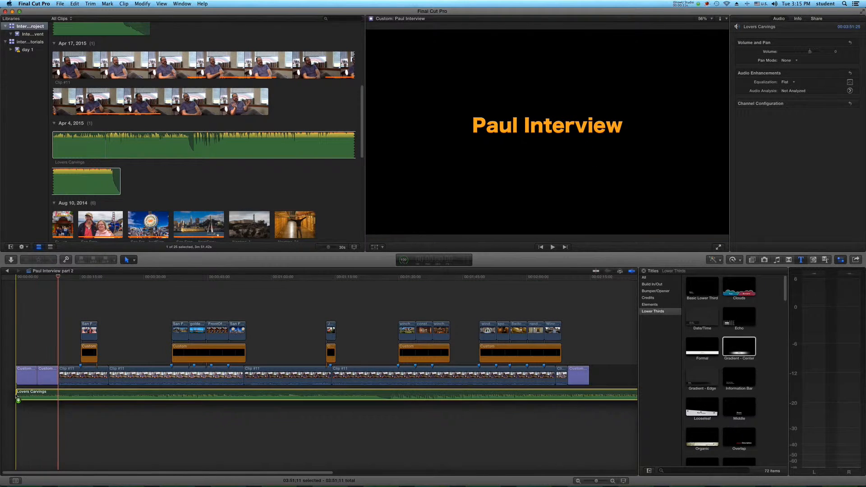
Step: Play from the second title into the first interview clip to check the music level against the speech
left_click(54, 355)
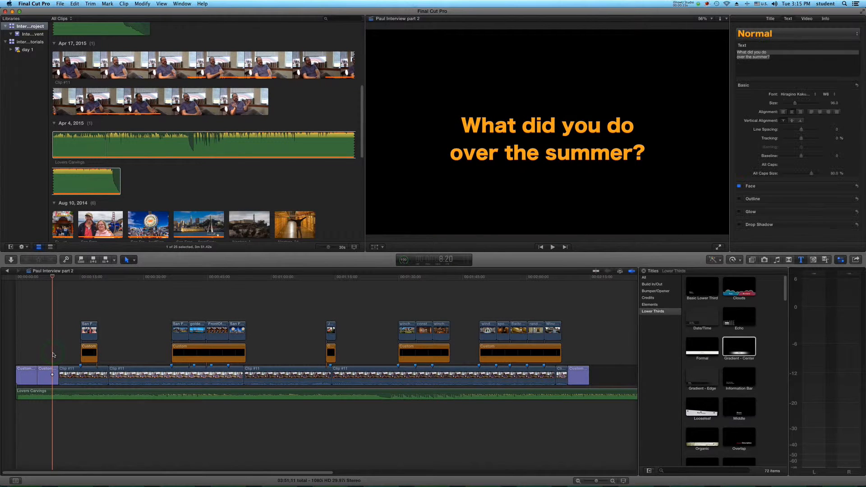
key("space")
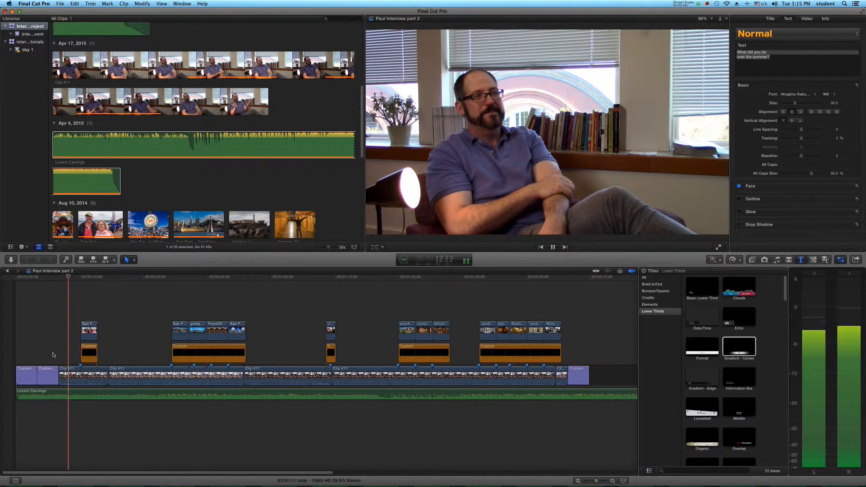
key("space")
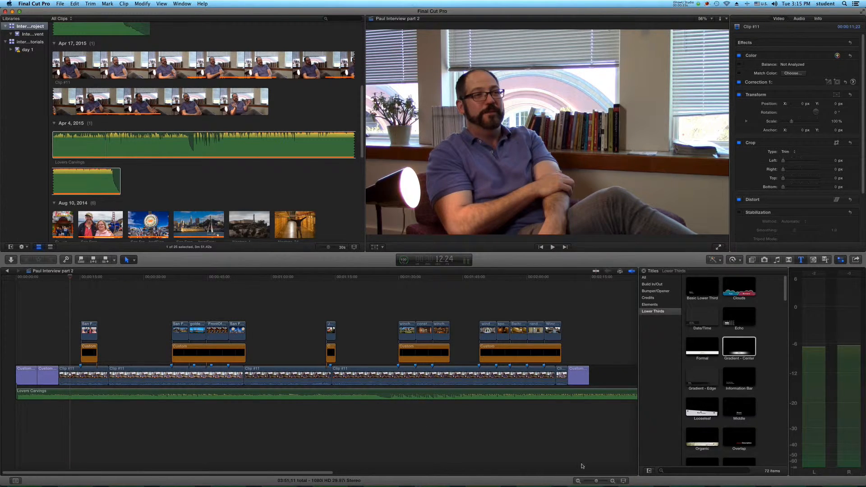
Step: Increase the timeline's clip height and lower the Lovers Carvings volume to about -10 dB
left_click(623, 480)
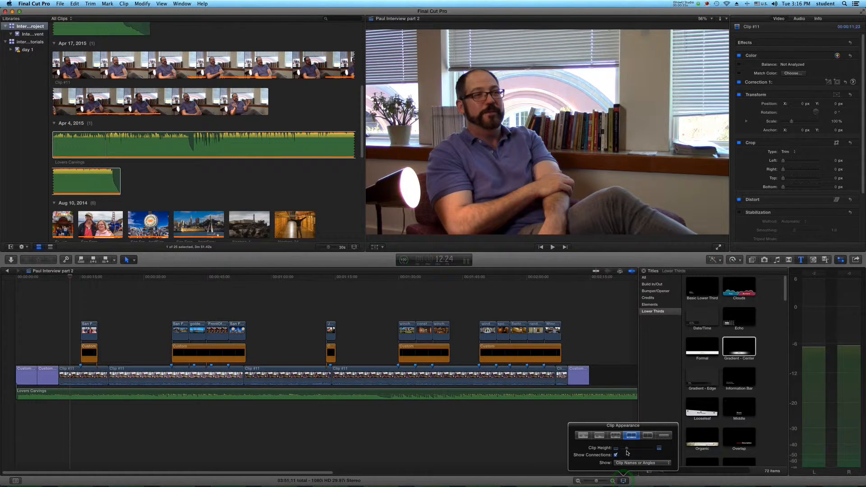
left_click_drag(626, 450, 634, 449)
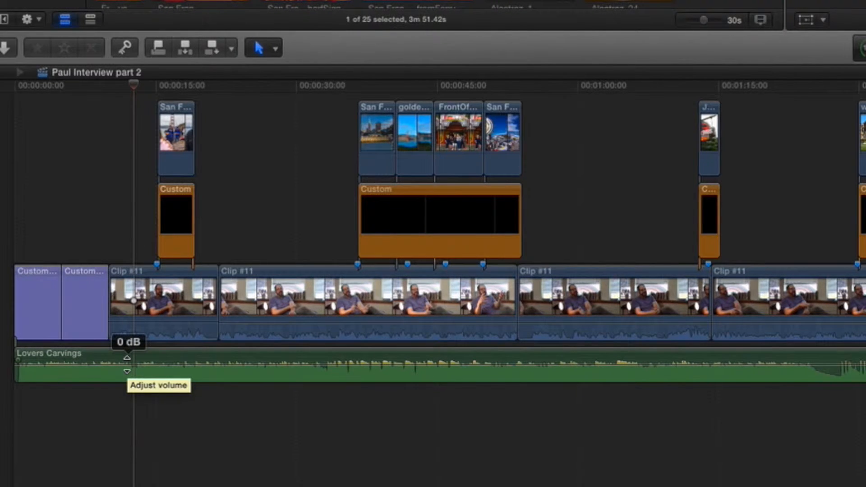
left_click_drag(127, 364, 127, 368)
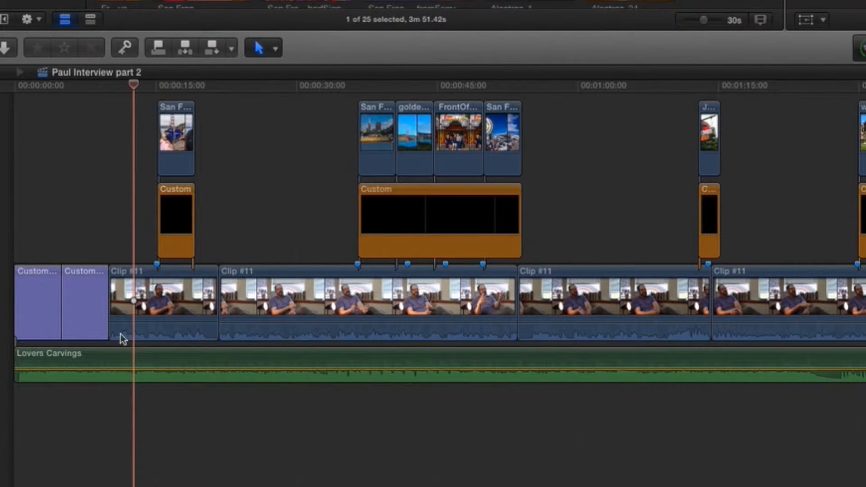
Step: Raise the first interview clip's volume and play from the second title to check the audio mix
left_click(138, 321)
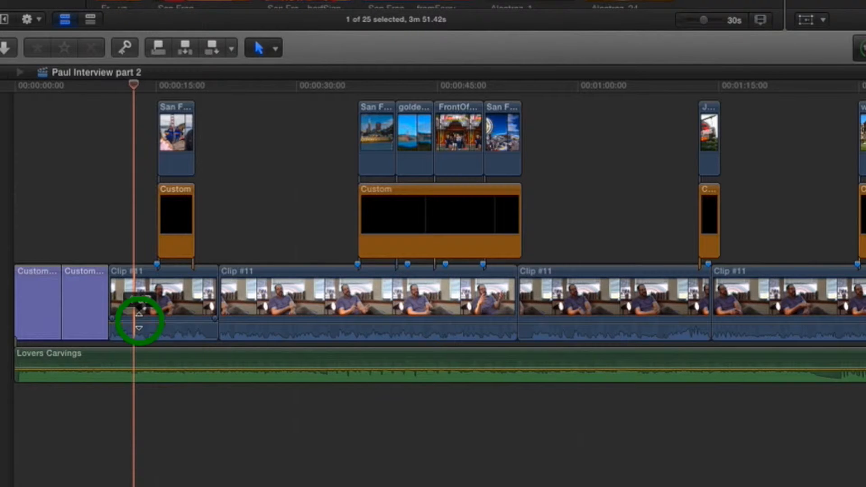
left_click_drag(139, 321, 139, 316)
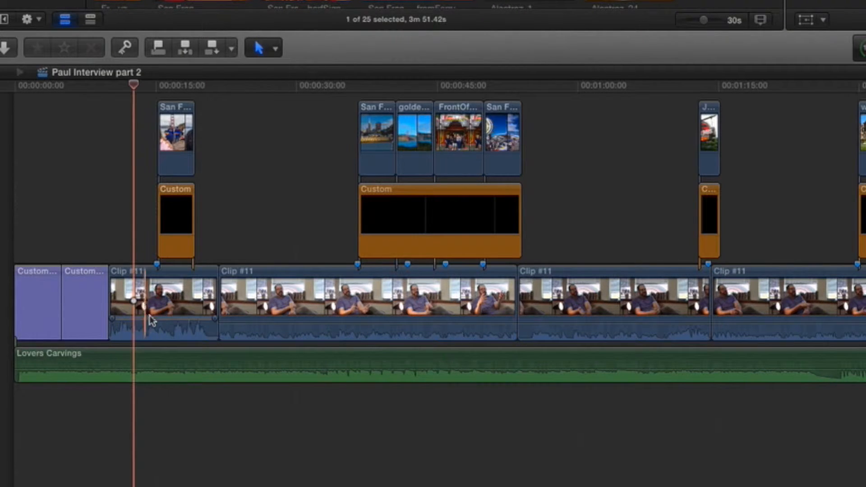
left_click(81, 208)
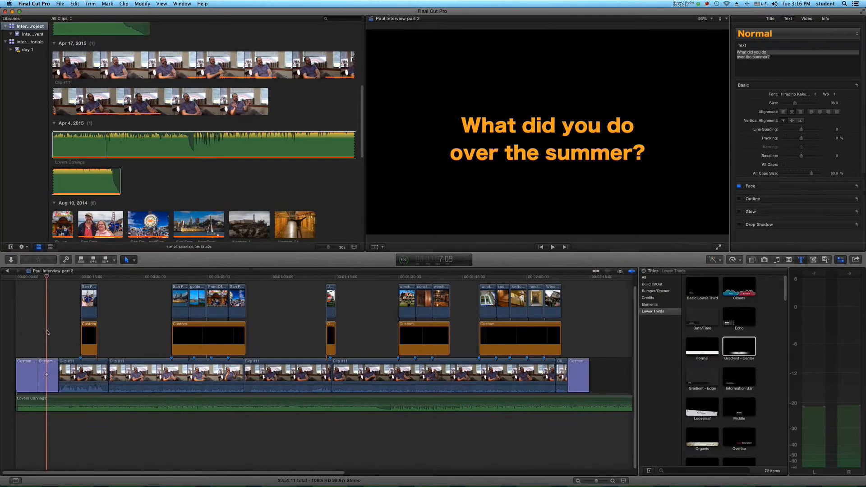
key("space")
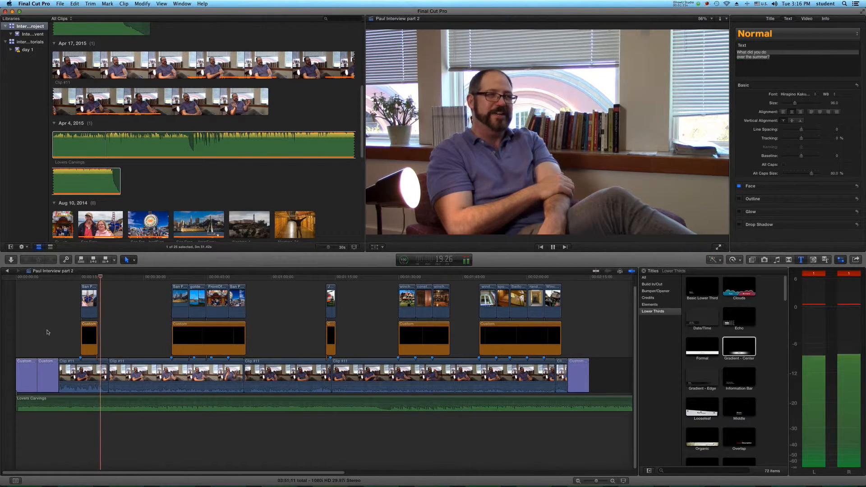
key("space")
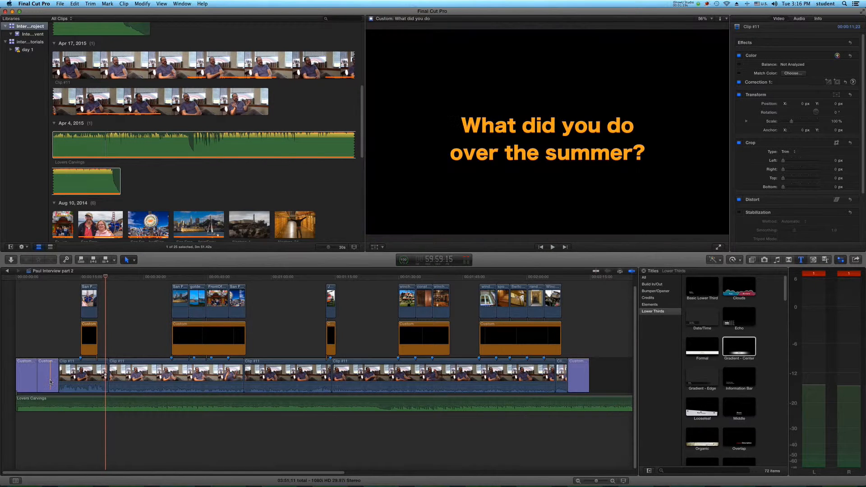
Step: Add two music volume keyframes, under the second title and at the first interview clip's start, and set the level before them to about -1 dB
left_click(24, 347)
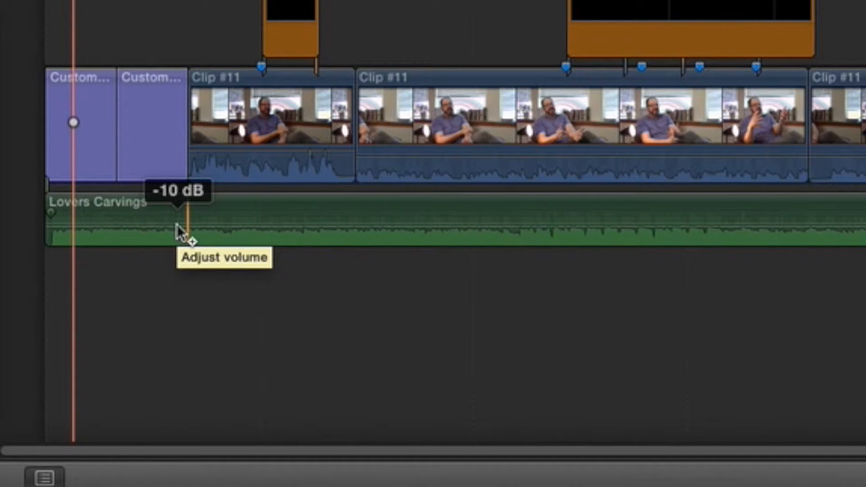
left_click(150, 226, "alt")
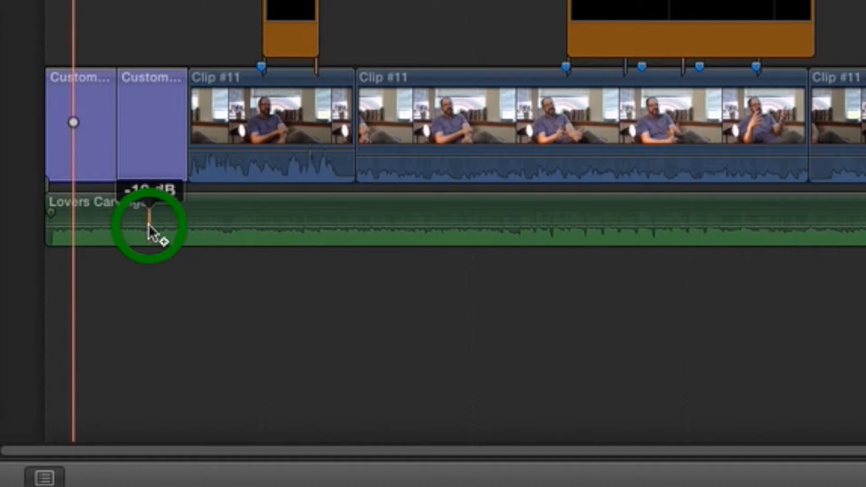
left_click(191, 225, "alt")
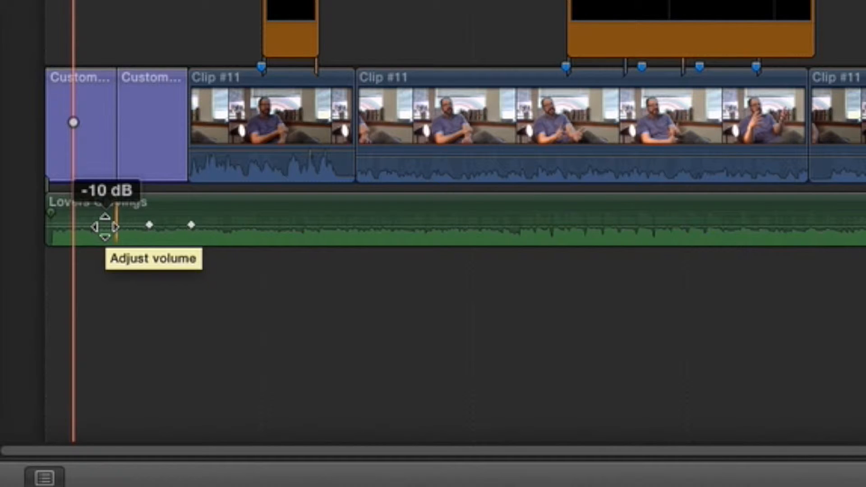
left_click_drag(104, 227, 103, 232)
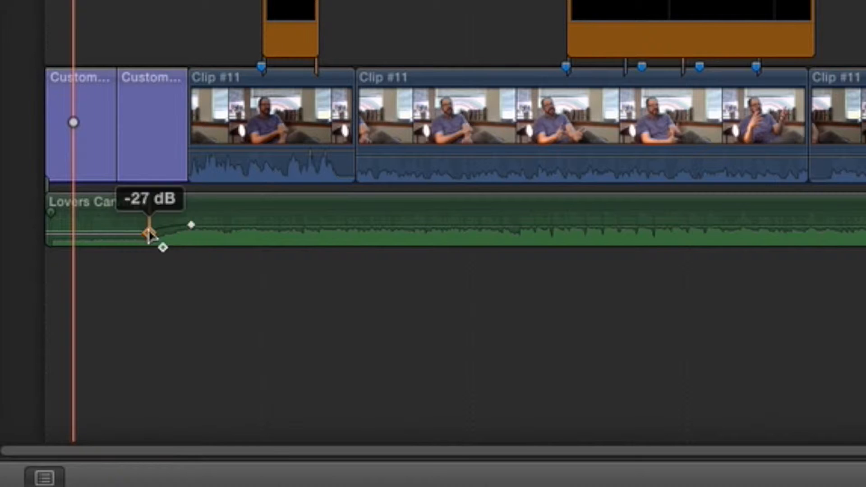
left_click_drag(105, 231, 104, 218)
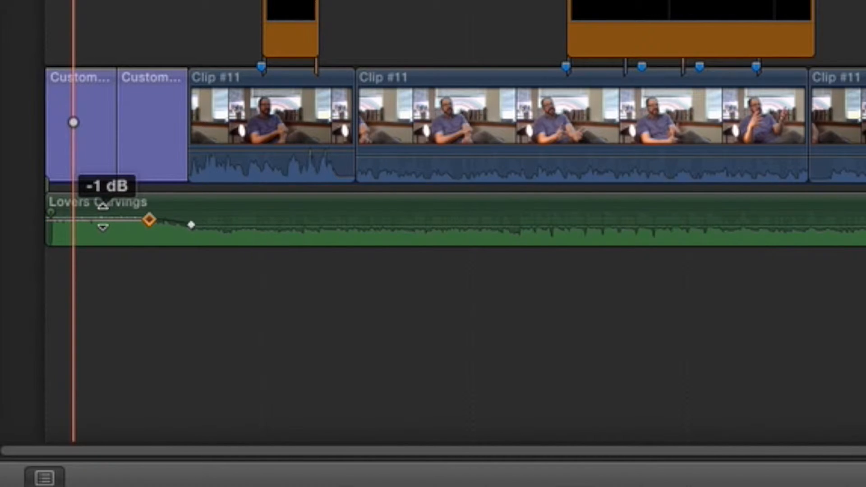
Step: Lengthen the music fade by moving its second keyframe later and first keyframe earlier, and play the opening to check it
left_click(190, 225)
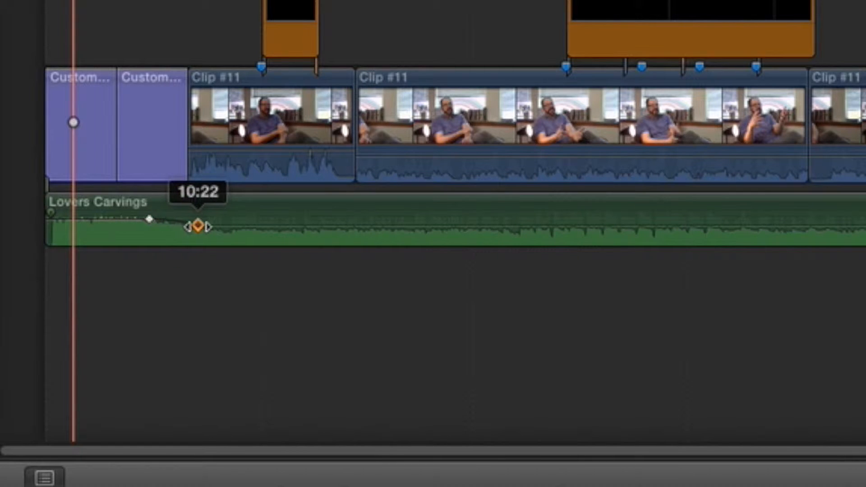
left_click_drag(198, 226, 204, 225)
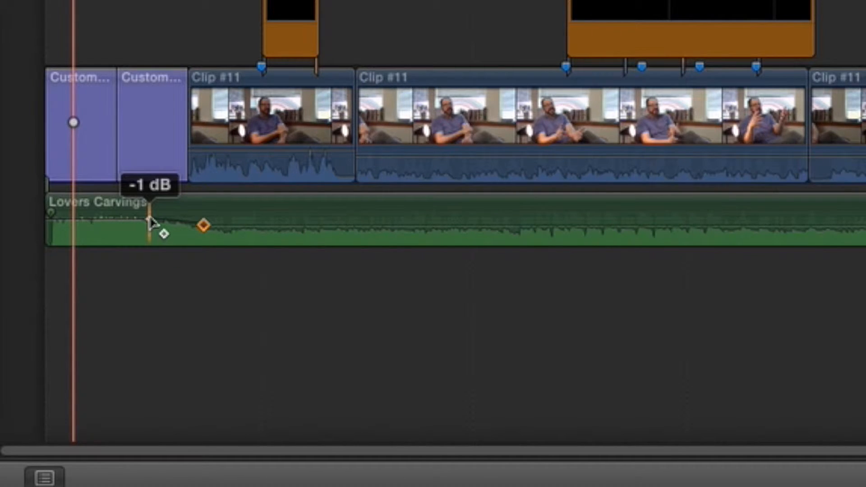
left_click(150, 220)
left_click_drag(151, 221, 140, 222)
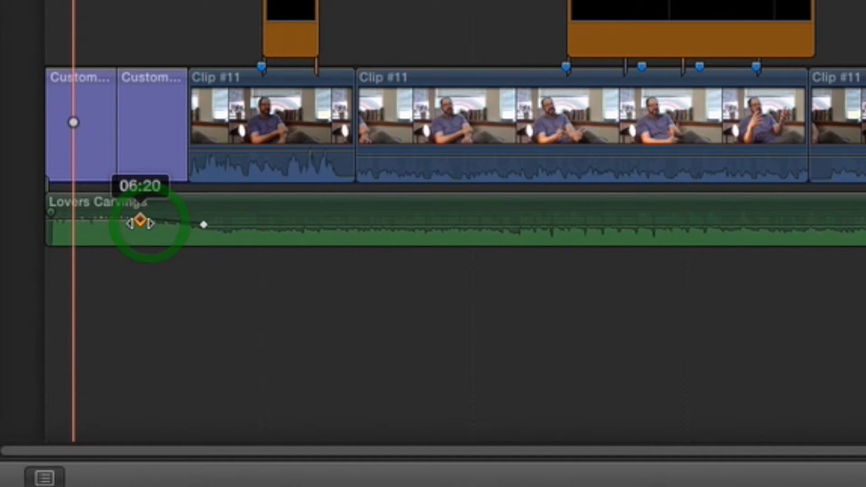
left_click(96, 1)
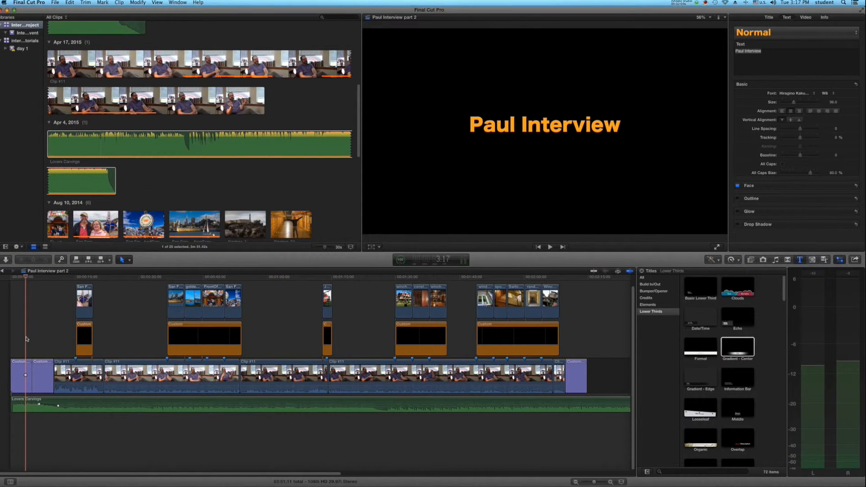
key("space")
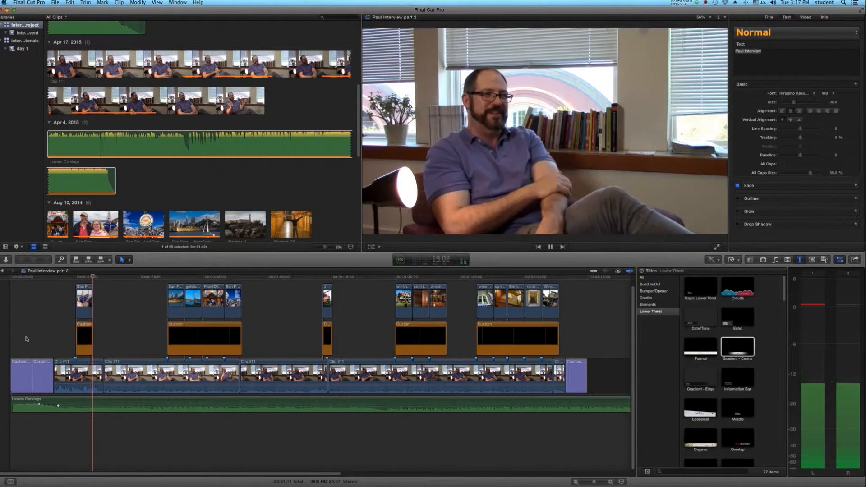
Step: Stop playback and fine-tune the Lovers Carvings volume level after its second keyframe
key("space")
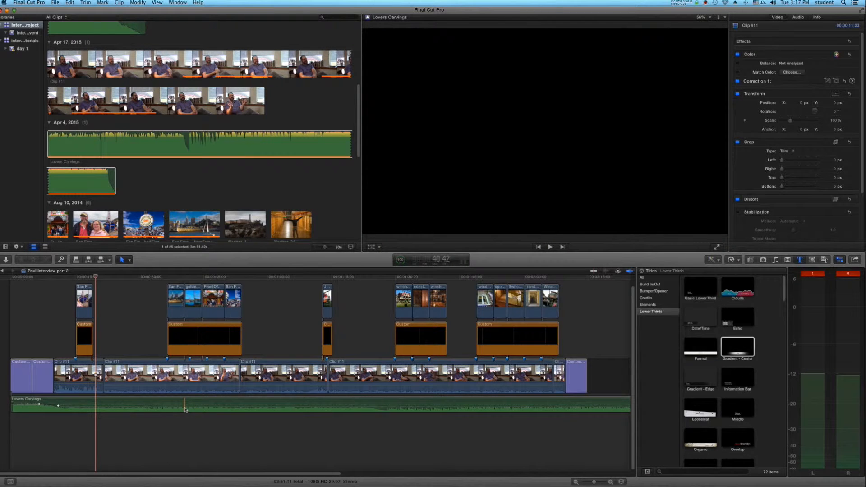
left_click(184, 406)
left_click_drag(184, 407, 184, 407)
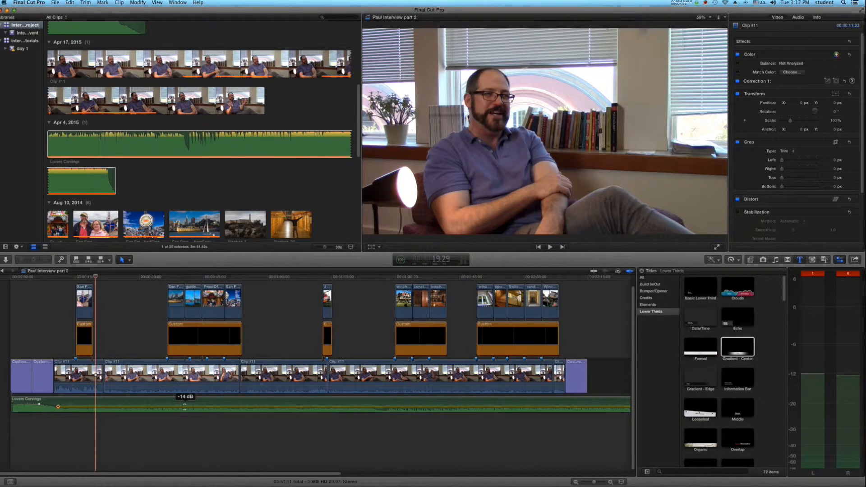
Step: Split the Lovers Carvings music shortly before the Winchester house photos and delete the part after the cut
left_click(366, 346)
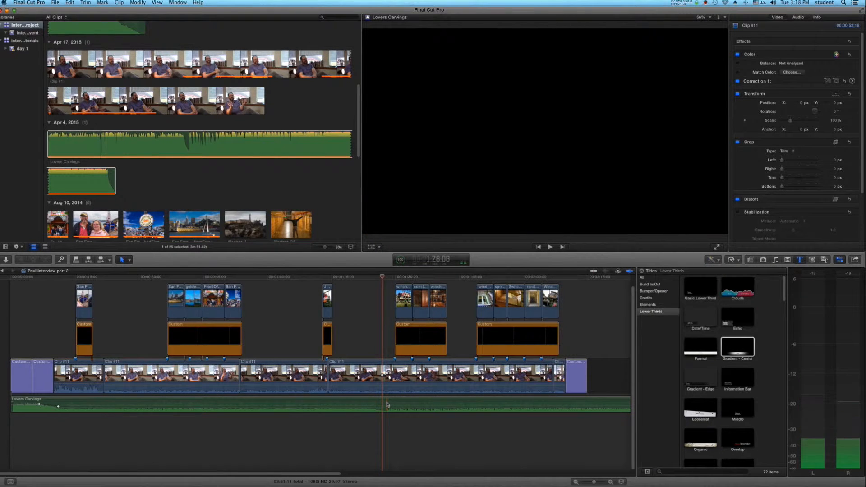
key("b")
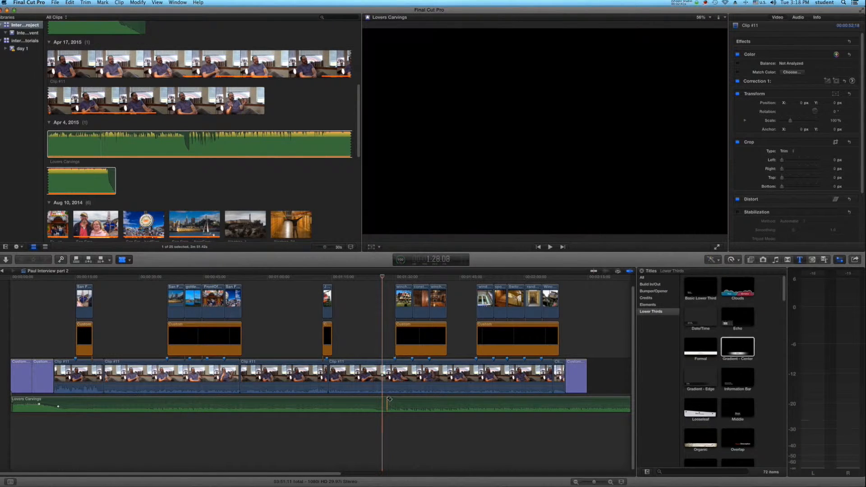
left_click(386, 404)
key("a")
left_click(404, 403)
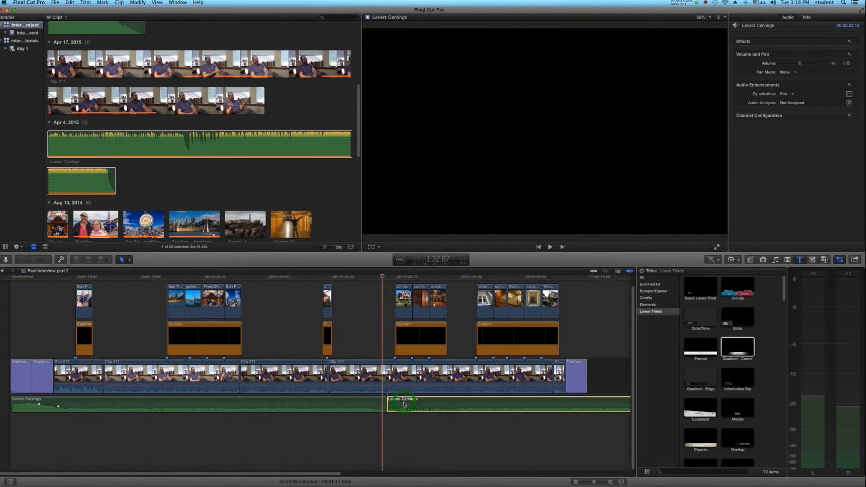
key("Delete")
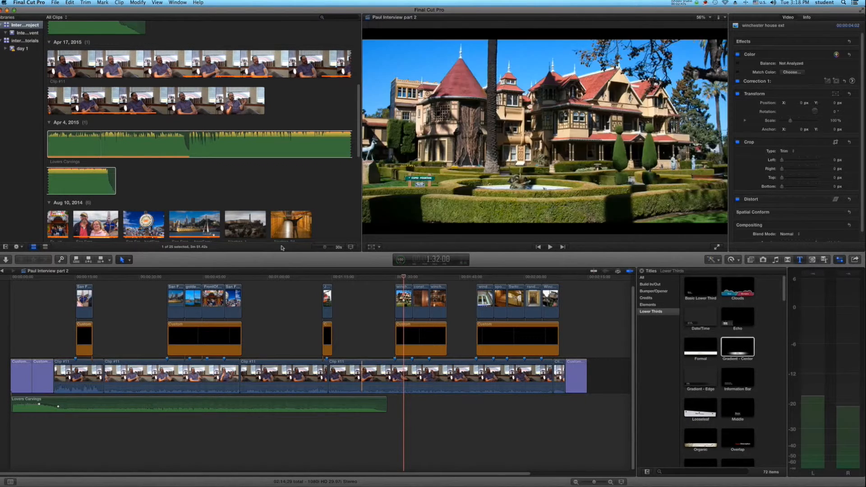
Step: Select about 0:31 to 2:05 of Spooky Music Instrumental - Ravensbrook and place it directly after the shortened Lovers Carvings clip
scroll(167, 156, "up", 6)
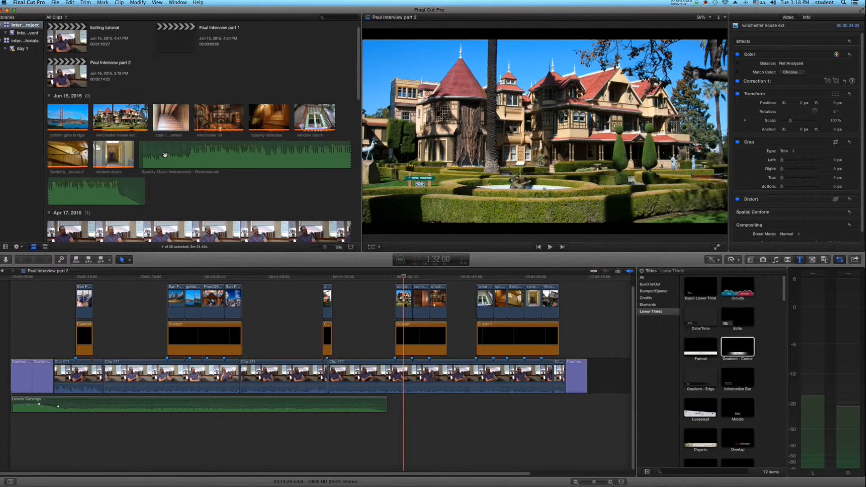
left_click_drag(164, 159, 323, 153)
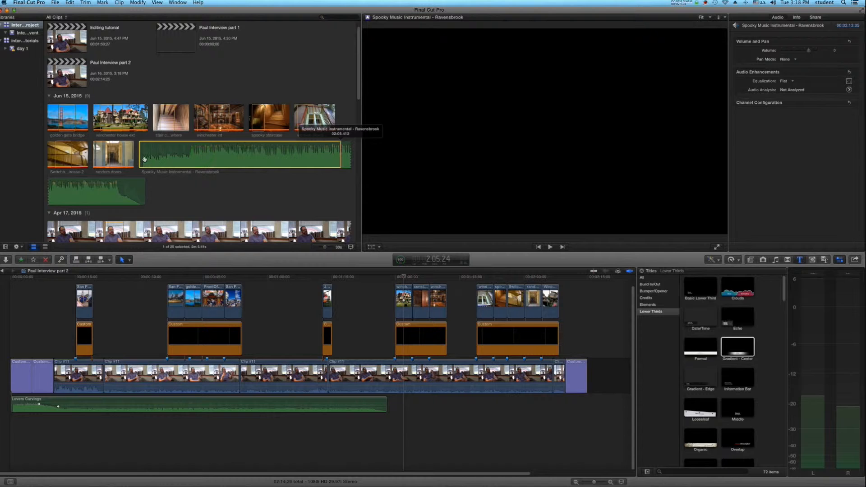
left_click_drag(139, 157, 178, 157)
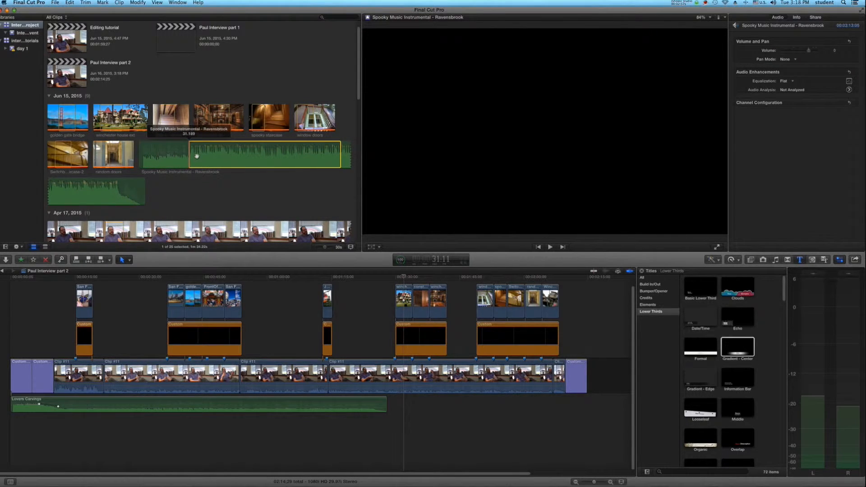
left_click_drag(465, 294, 387, 405)
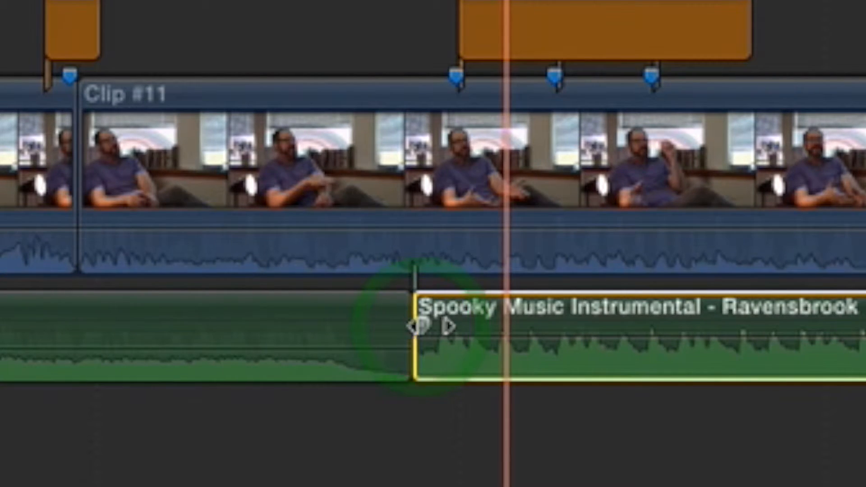
Step: Add a fade-in to the start of the spooky music clip and lower its volume under the speech
left_click_drag(422, 326, 490, 321)
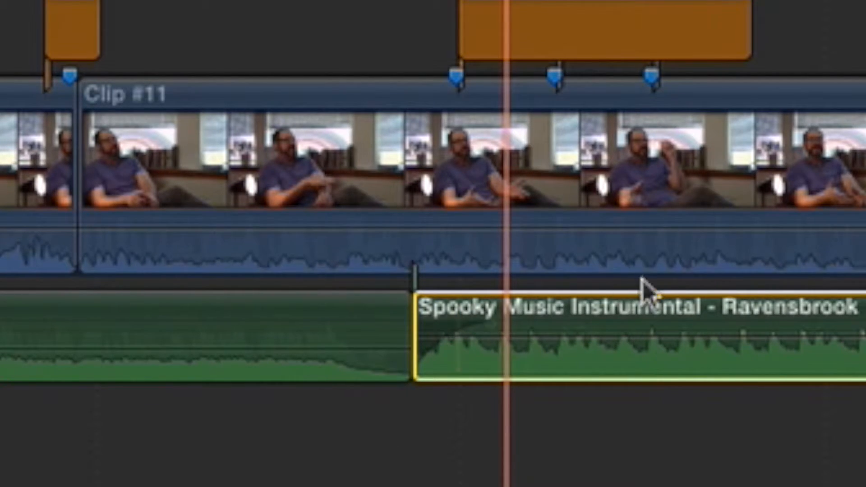
mouse_move(621, 328)
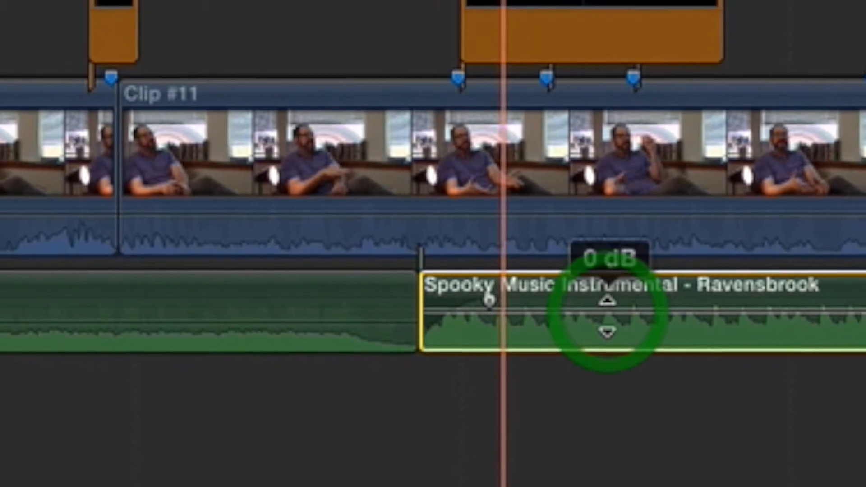
left_click_drag(607, 316, 606, 314)
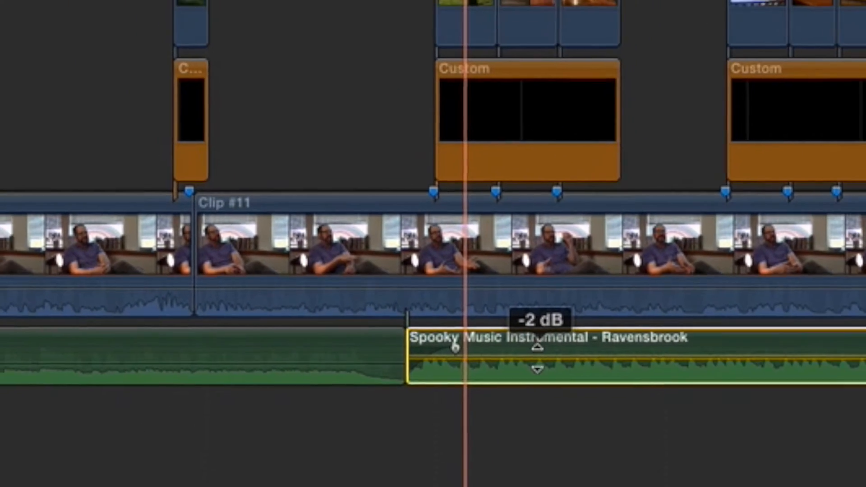
left_click_drag(538, 358, 537, 361)
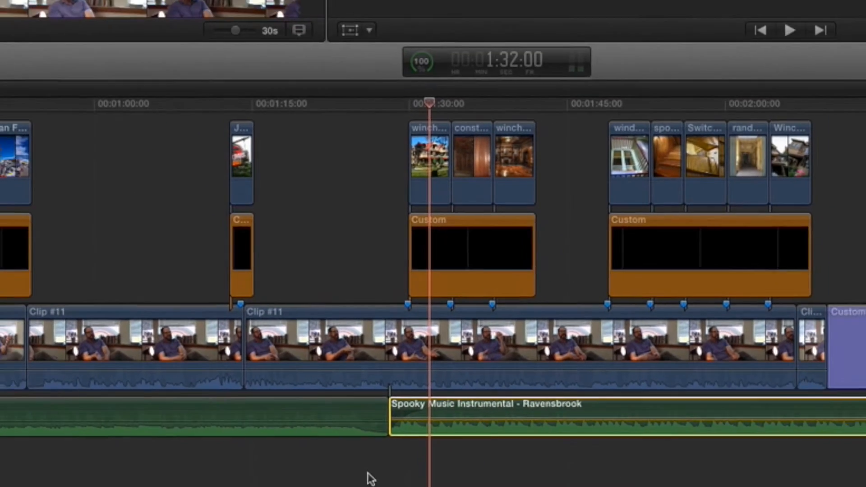
Step: Play from just before the change between Lovers Carvings and the spooky music to check the fades and speech balance
left_click(375, 436)
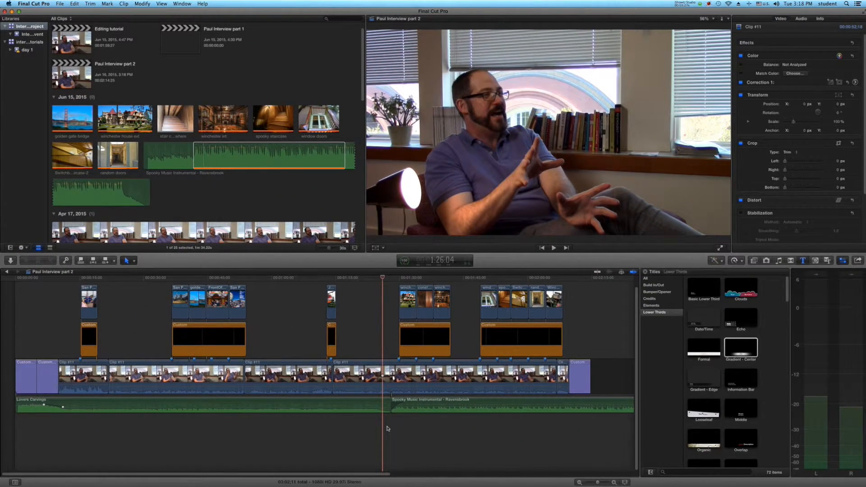
key("space")
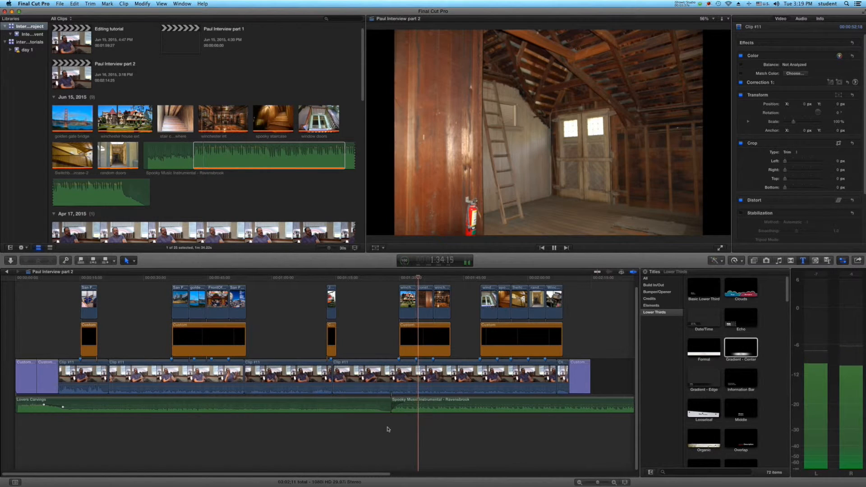
key("space")
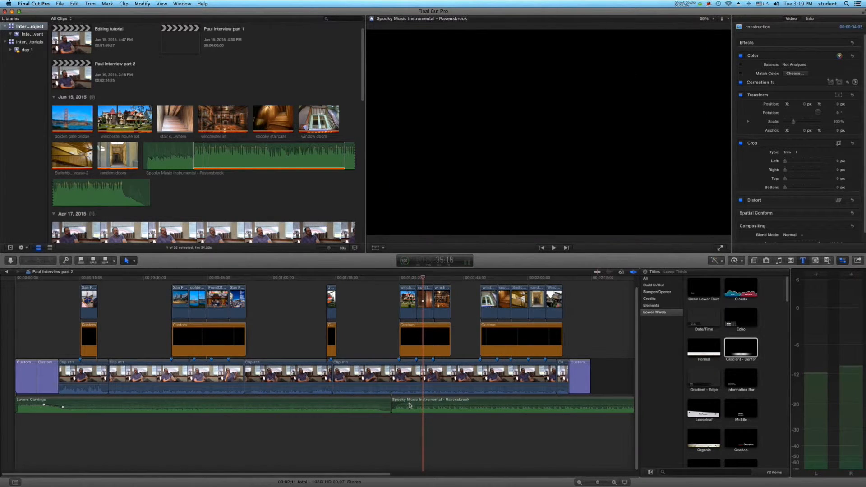
left_click(409, 405)
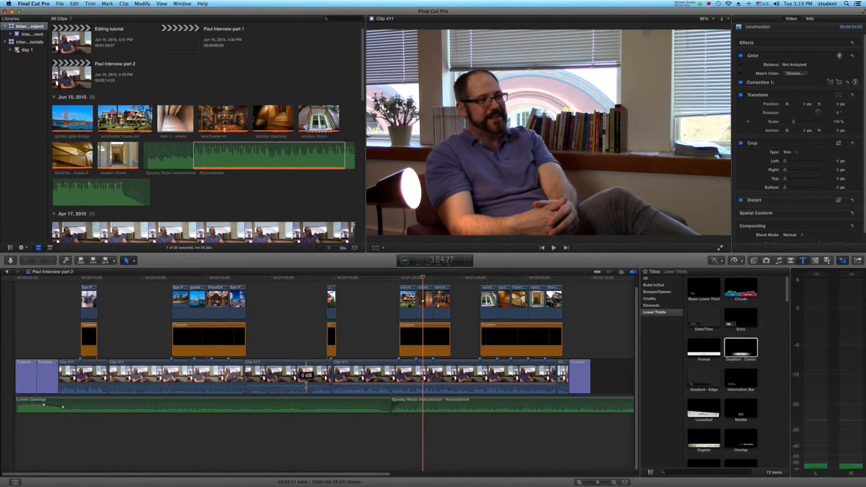
left_click(185, 384)
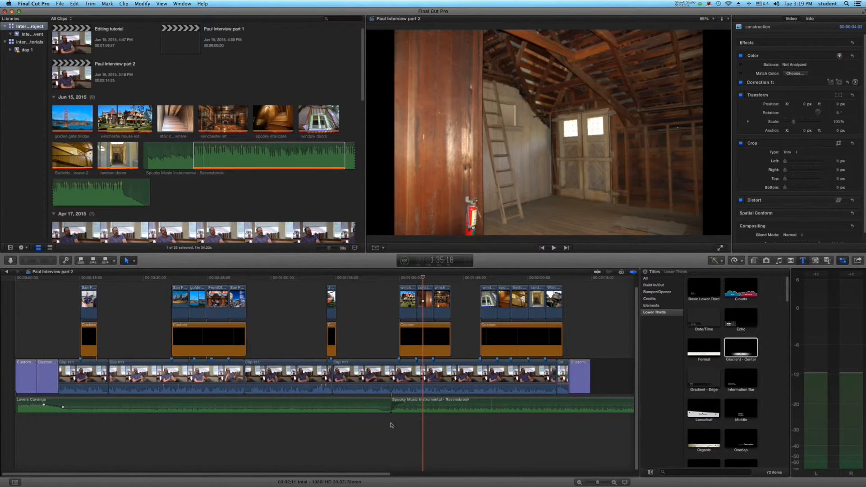
left_click(377, 428)
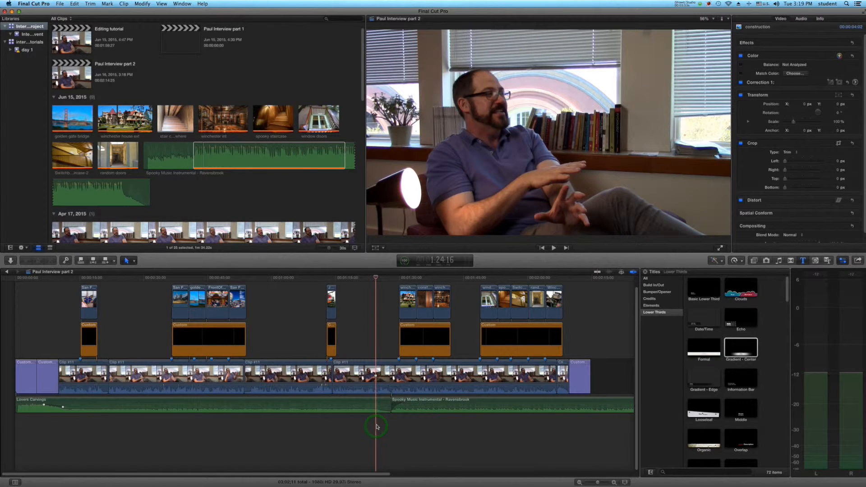
key("space")
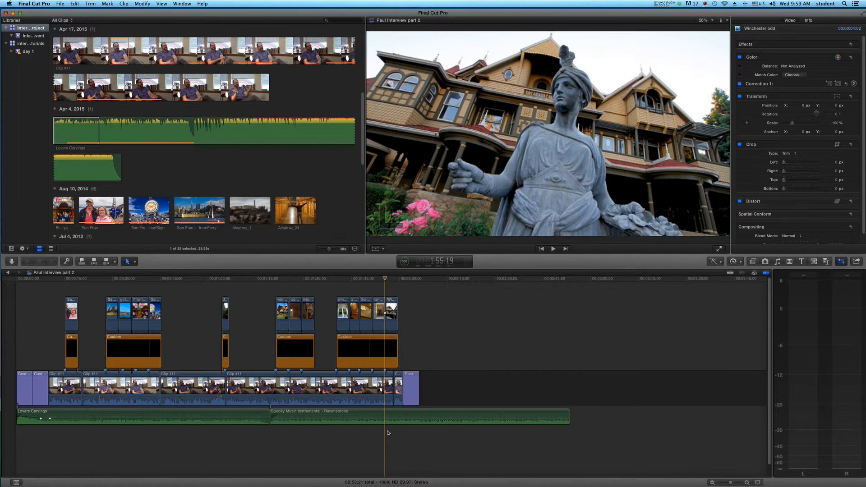
Step: Trim the spooky music's end back to near the end of the last photo and attach the selected Lovers Carvings section after it
left_click(567, 419)
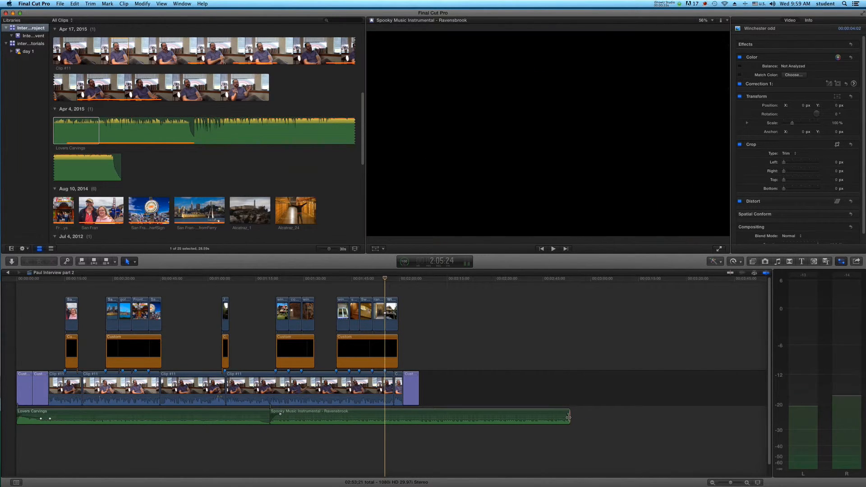
left_click_drag(562, 419, 394, 420)
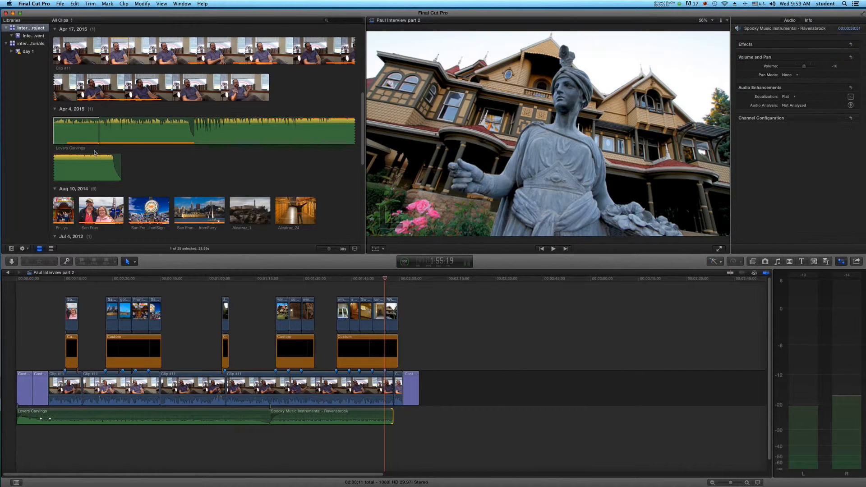
left_click_drag(68, 129, 395, 418)
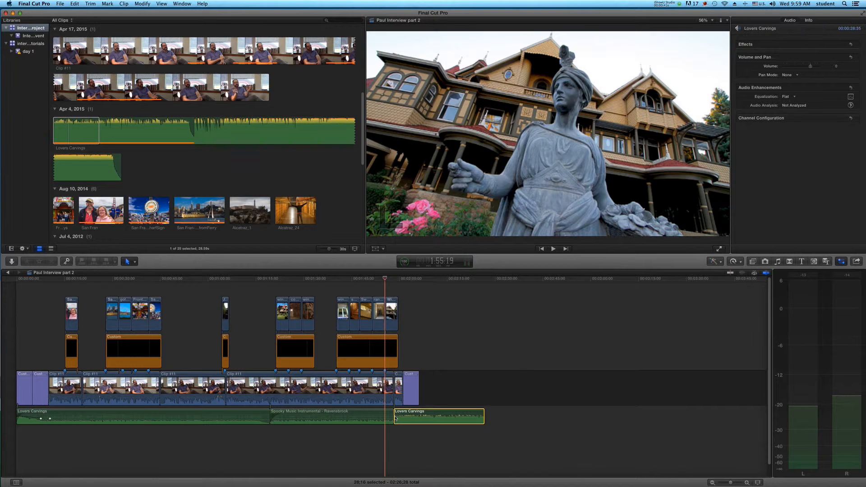
left_click_drag(396, 418, 396, 420)
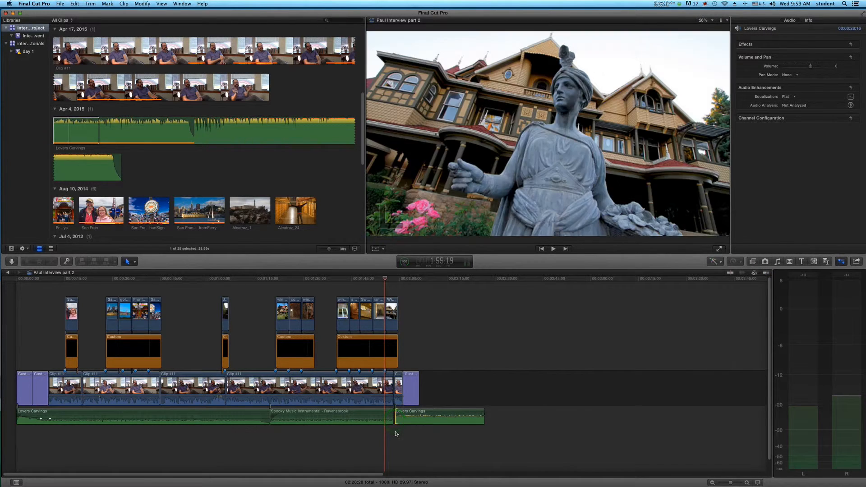
left_click(408, 423)
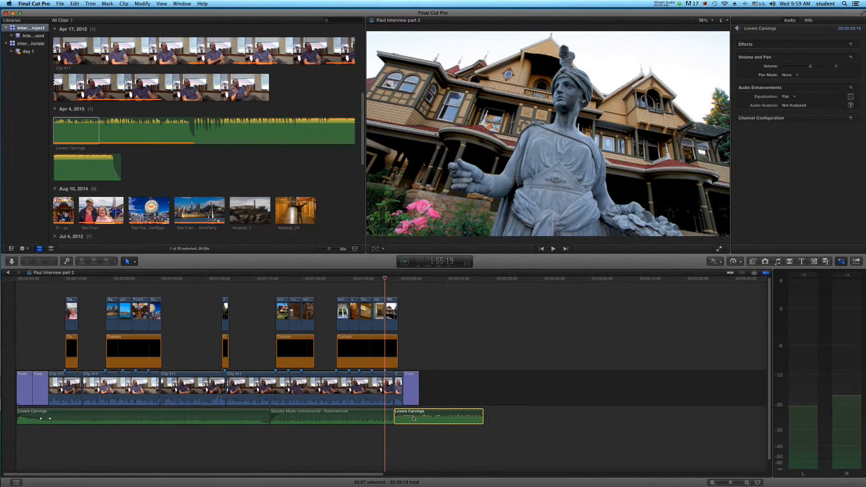
Step: Lower the volume of the second Lovers Carvings clip and trim its end to match the closing title's end
left_click(412, 419, "super")
left_click_drag(411, 417, 412, 419)
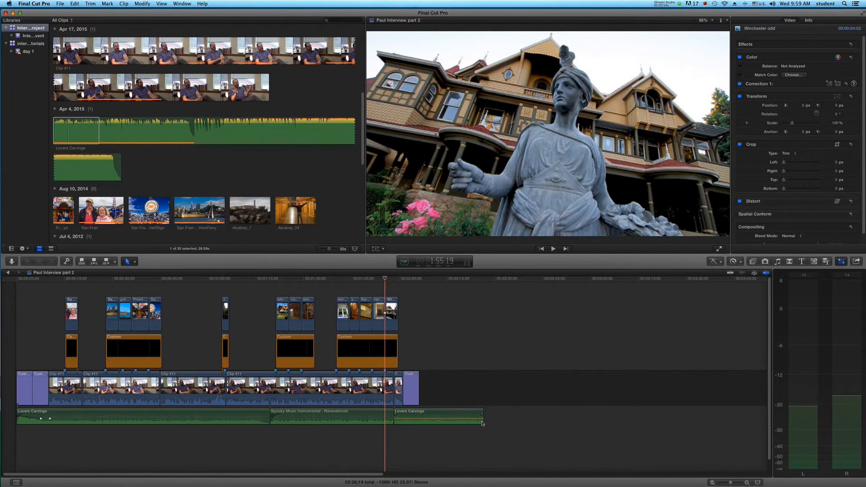
left_click_drag(482, 423, 426, 401)
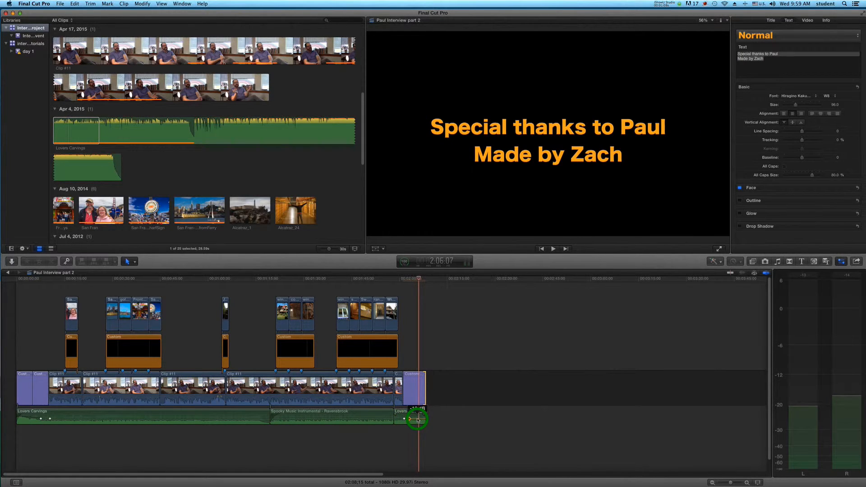
Step: Shape the closing music with a fade-in and volume keyframes that raise it under the closing title, and play the ending to check
left_click_drag(417, 420, 403, 419)
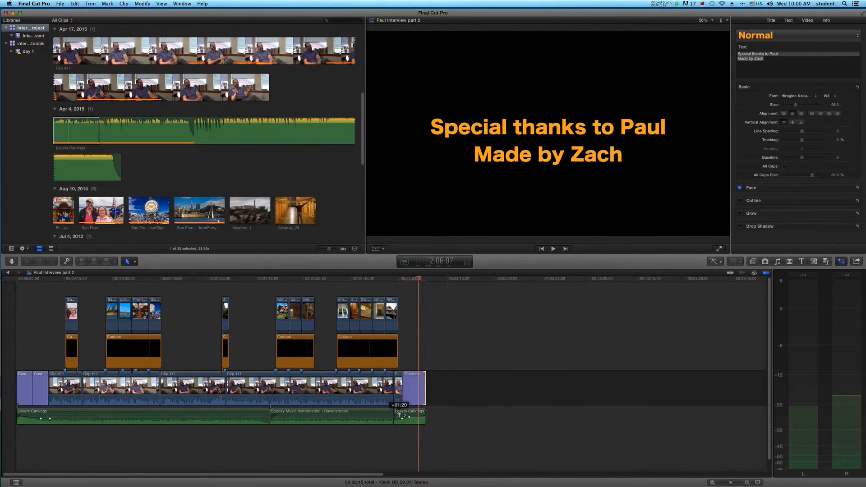
left_click(387, 437)
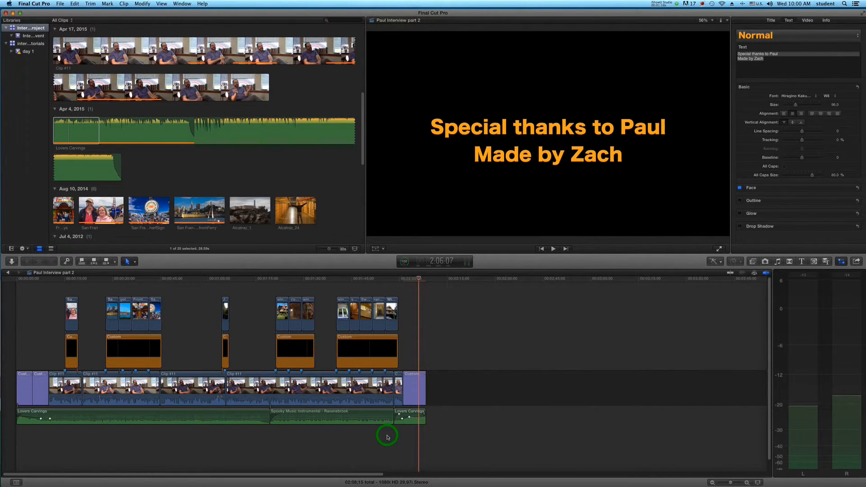
key("super+4")
key("space")
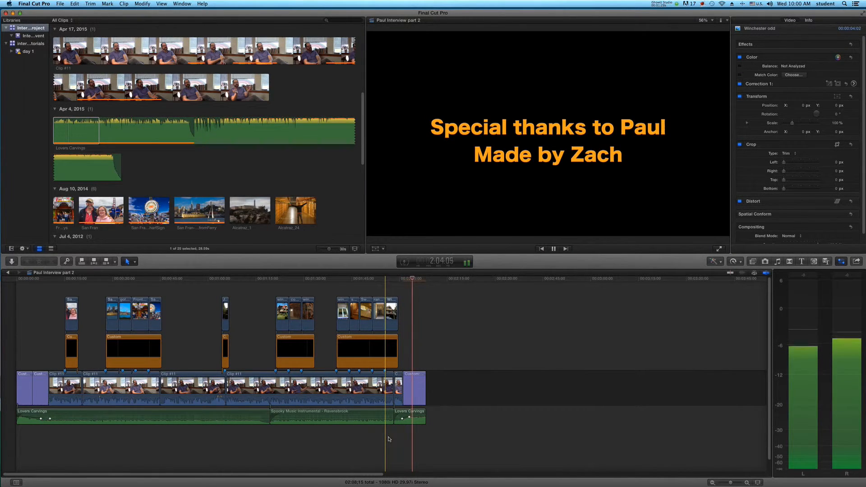
key("space")
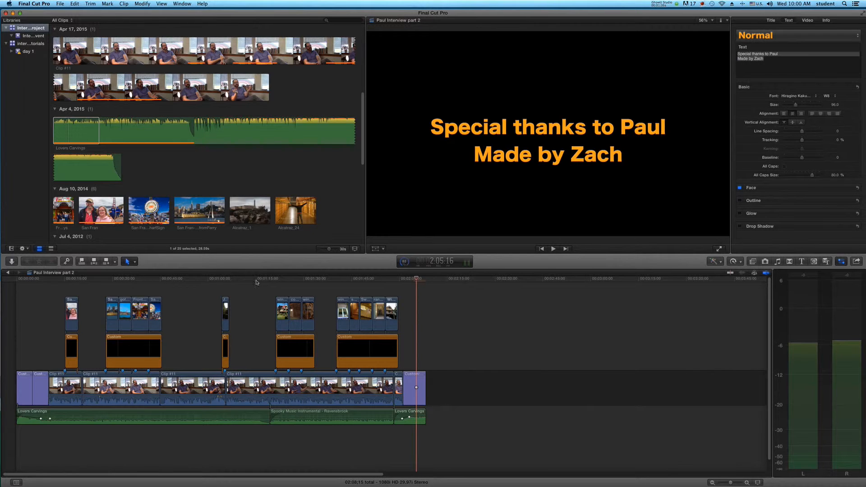
Step: Apply a Cross Dissolve transition to the Jurassic Park ride photo and play from just before it to check the effect
left_click(790, 262)
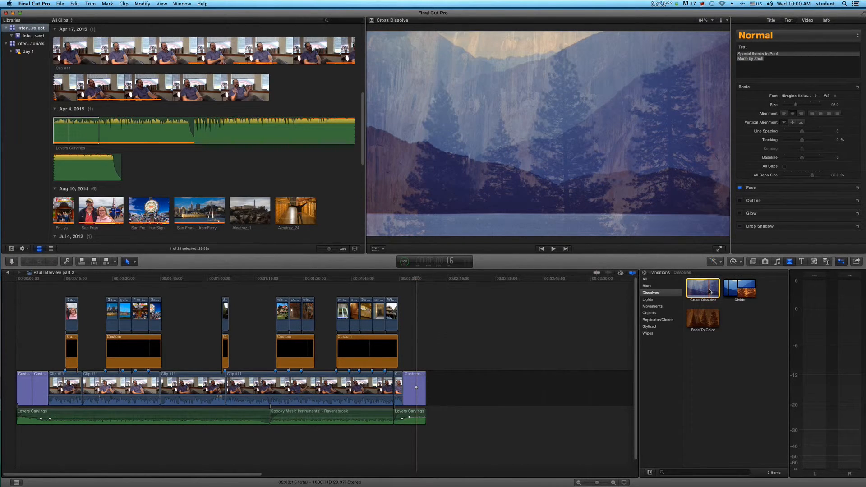
left_click_drag(710, 291, 226, 316)
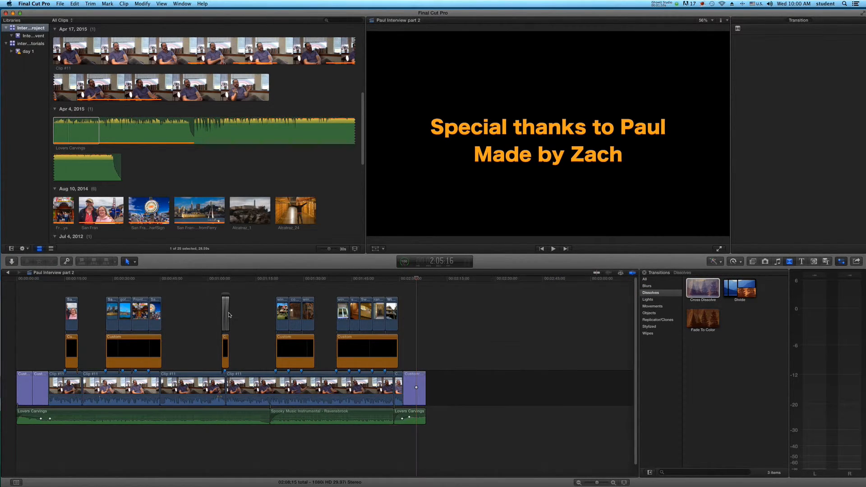
left_click(227, 289)
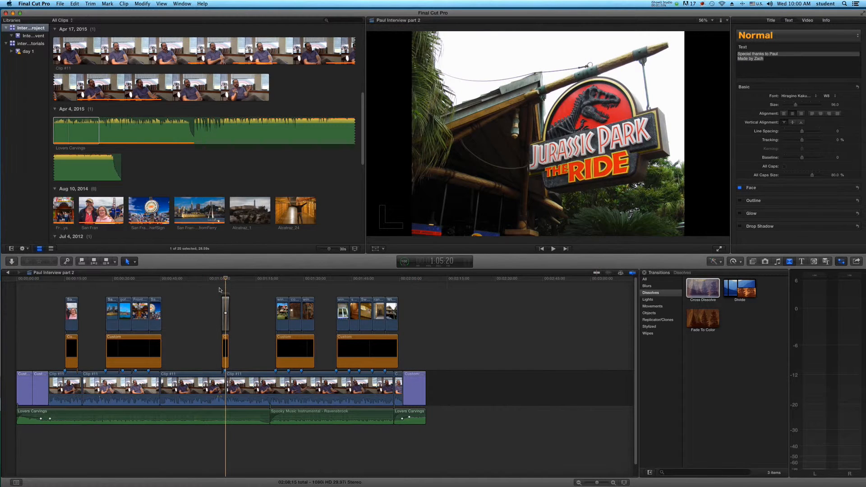
left_click(220, 290)
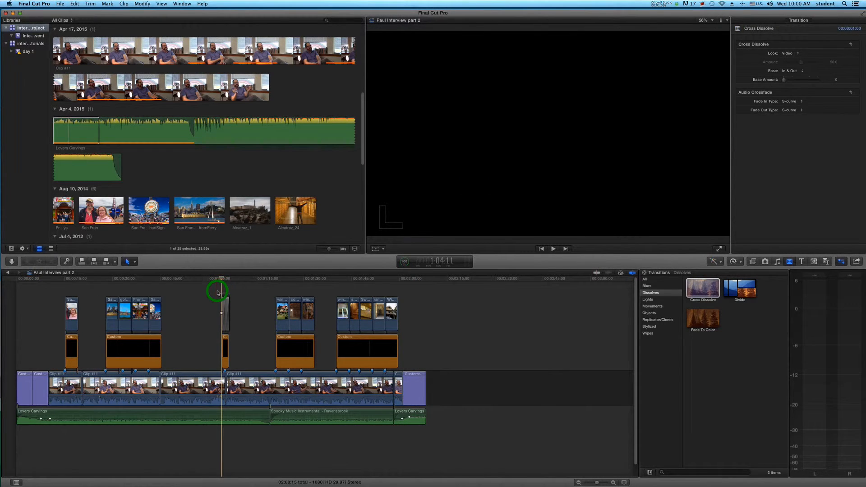
left_click(217, 292)
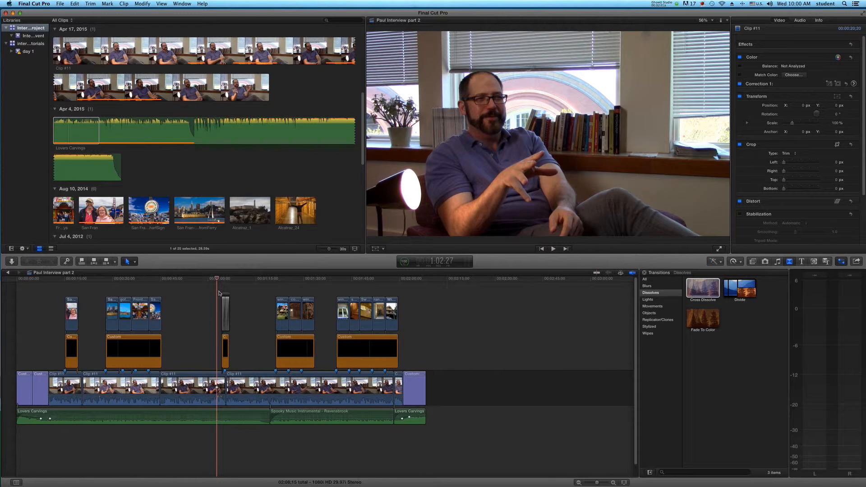
key("space")
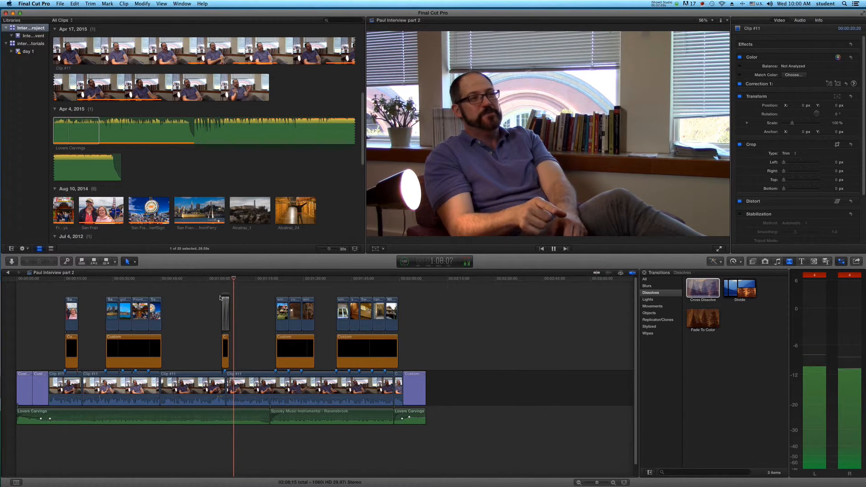
Step: Stop playback and apply Cross Dissolve transitions to all the connected B-roll photos together
key("space")
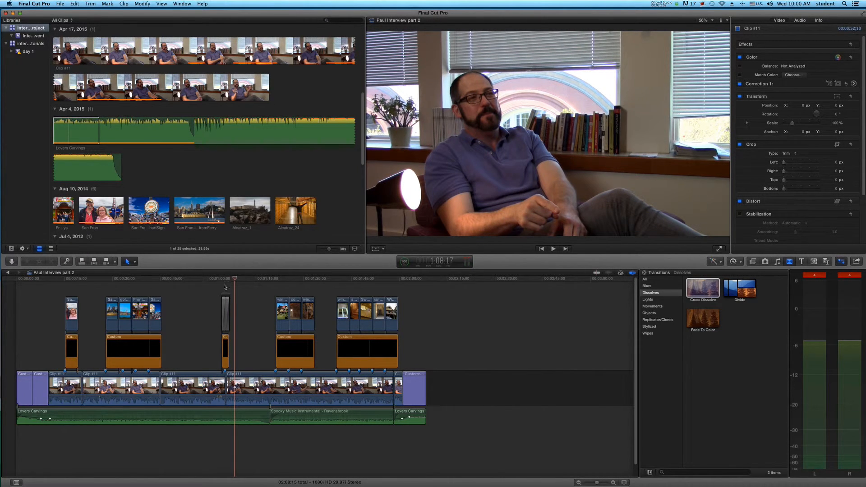
left_click(225, 307)
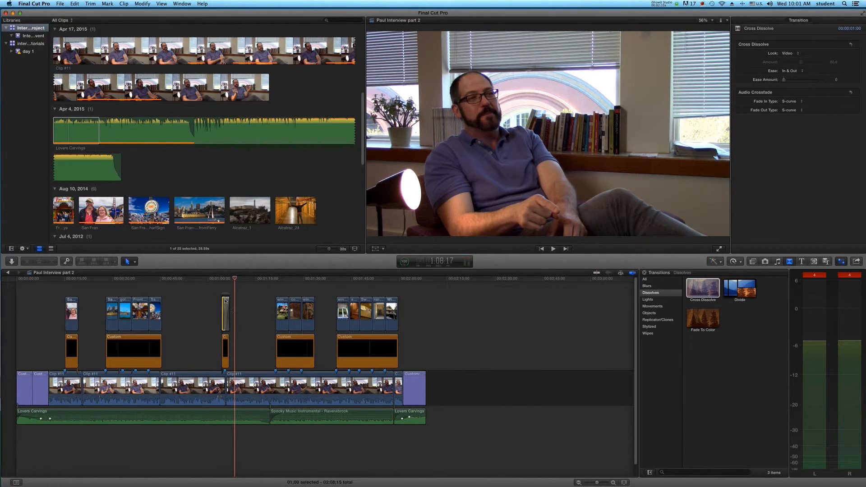
left_click(217, 291)
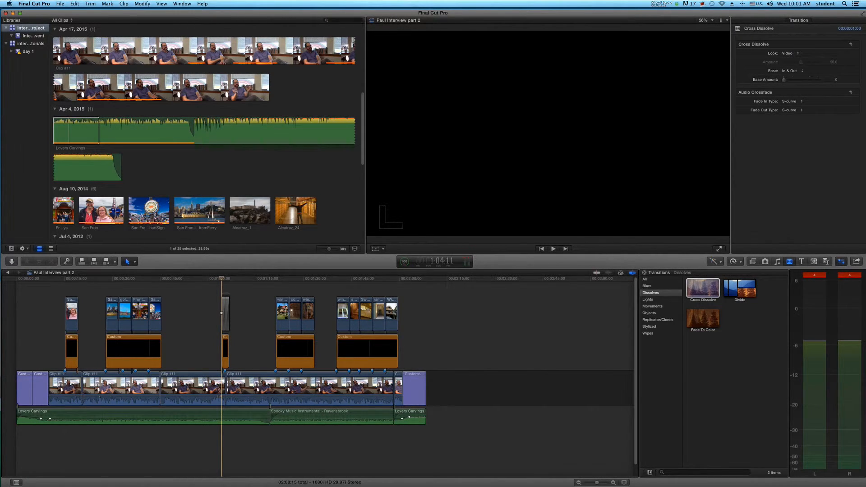
left_click_drag(45, 295, 418, 322)
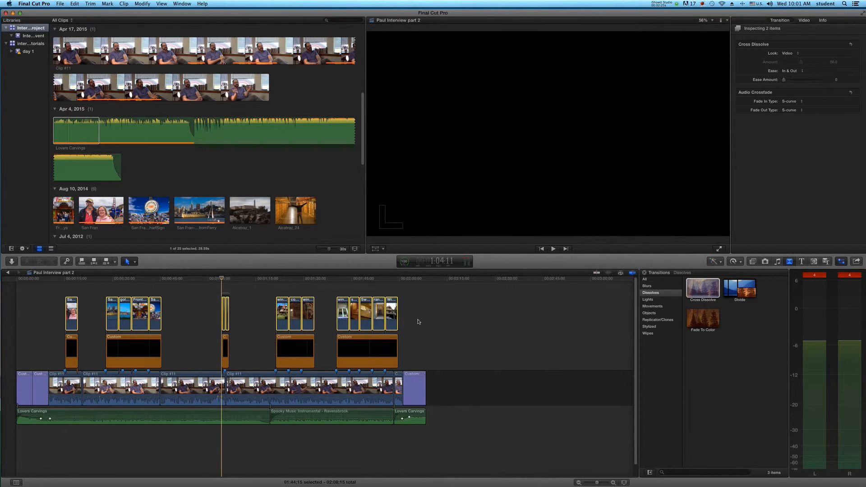
key("cmd+t")
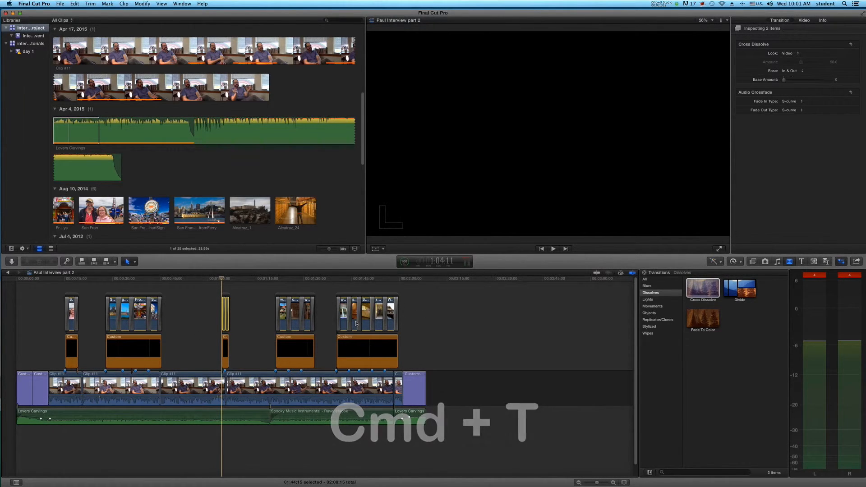
Step: Play from just before the last group of photos through to its final photo to check the dissolves
left_click(333, 313)
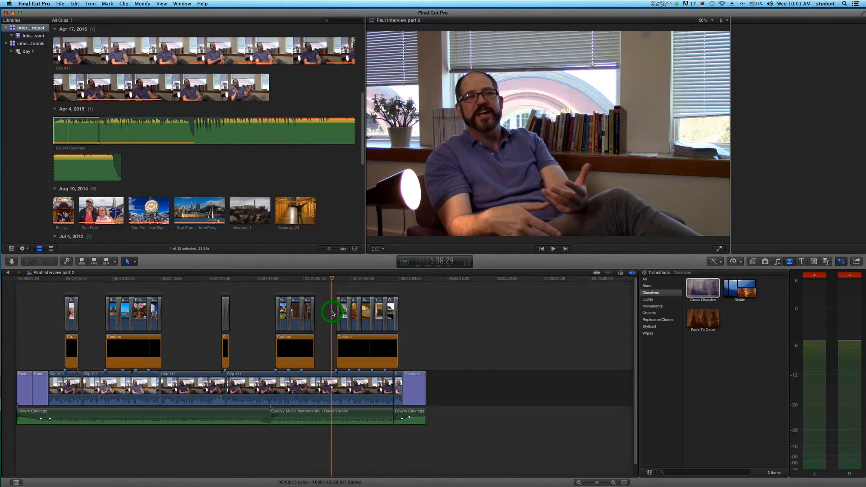
key("super+4")
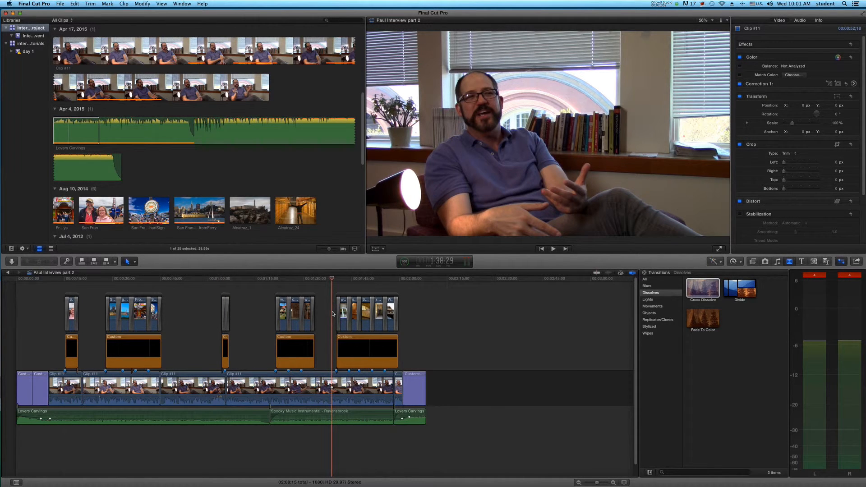
key("space")
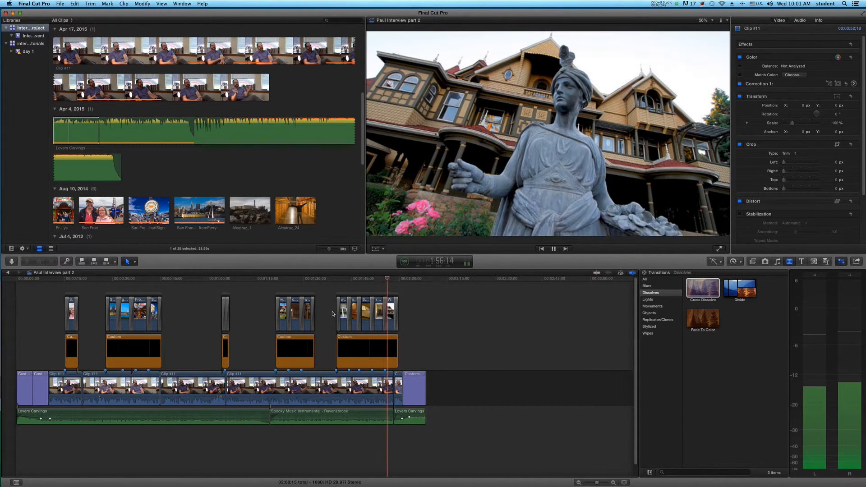
key("space")
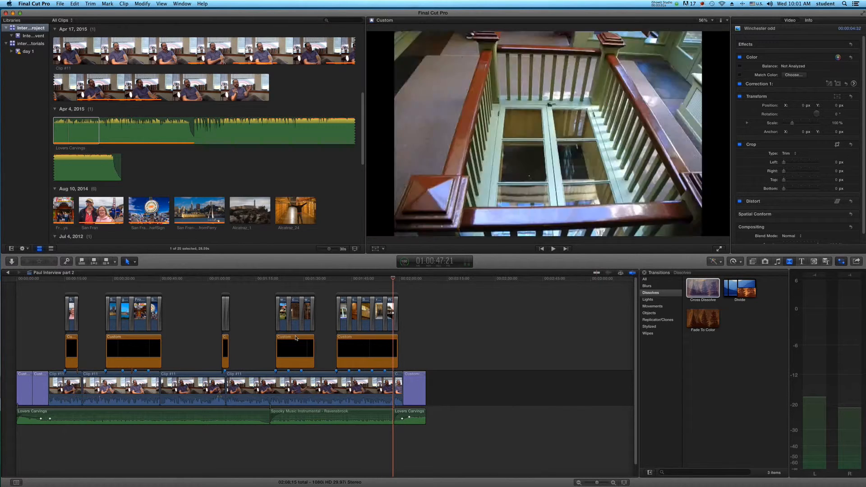
Step: Play from the end of the first photo to review the cut between the first two interview clips
left_click(81, 347)
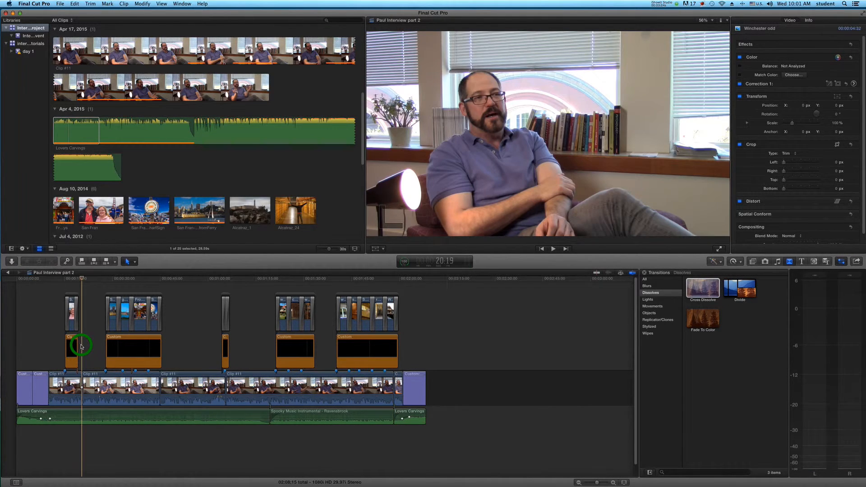
left_click(79, 346)
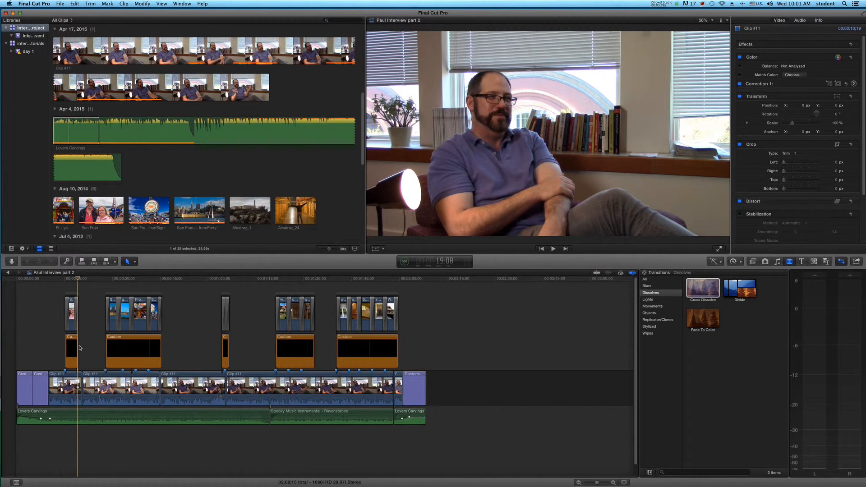
key("space")
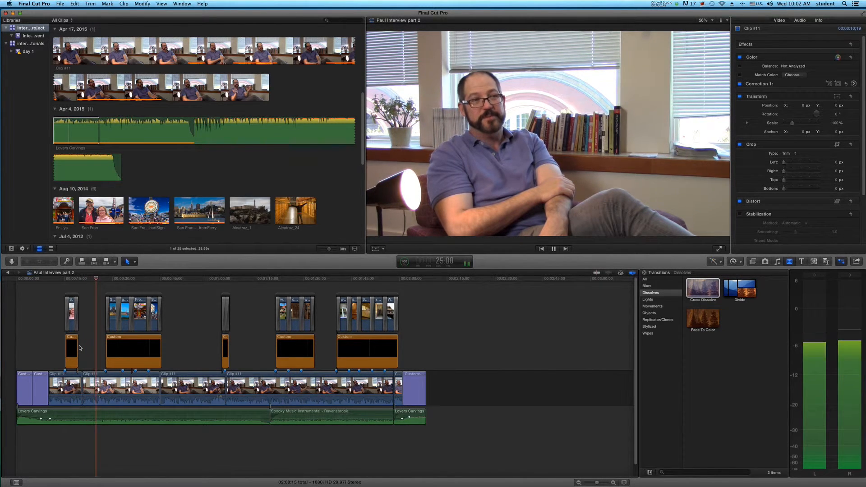
key("space")
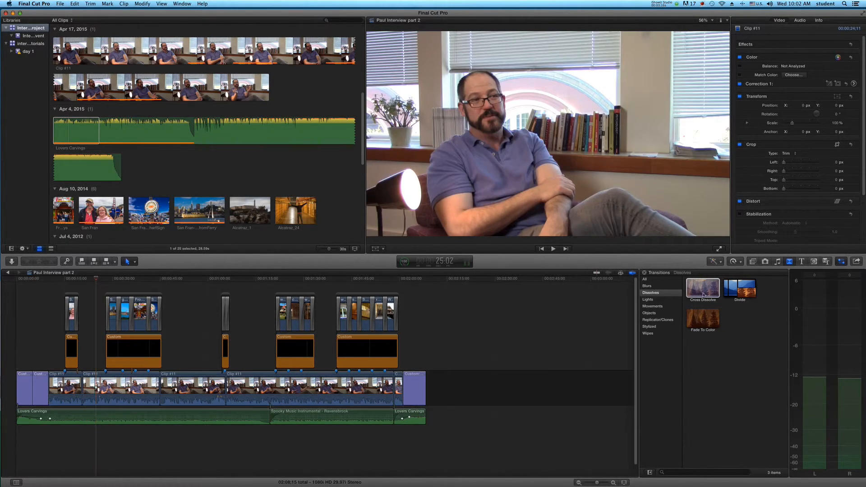
Step: Add a Cross Dissolve transition at the cut between the first and second interview clips
left_click_drag(698, 292, 84, 392)
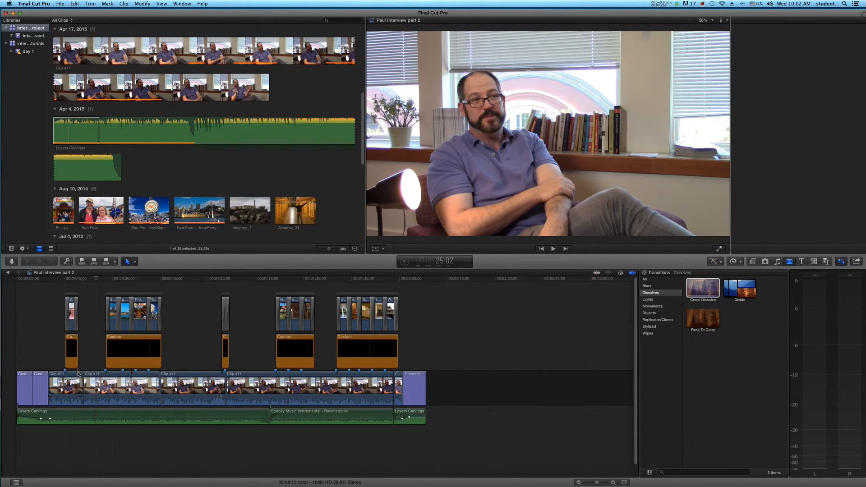
left_click(83, 380)
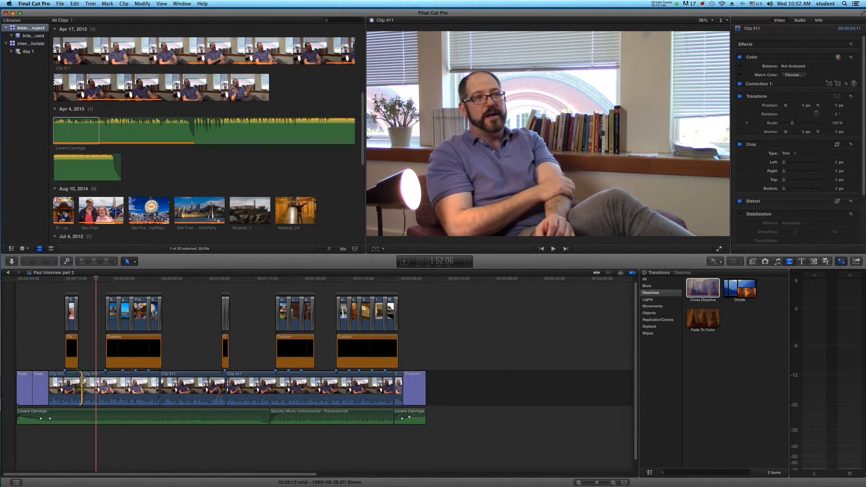
key("super+t")
left_click(79, 359)
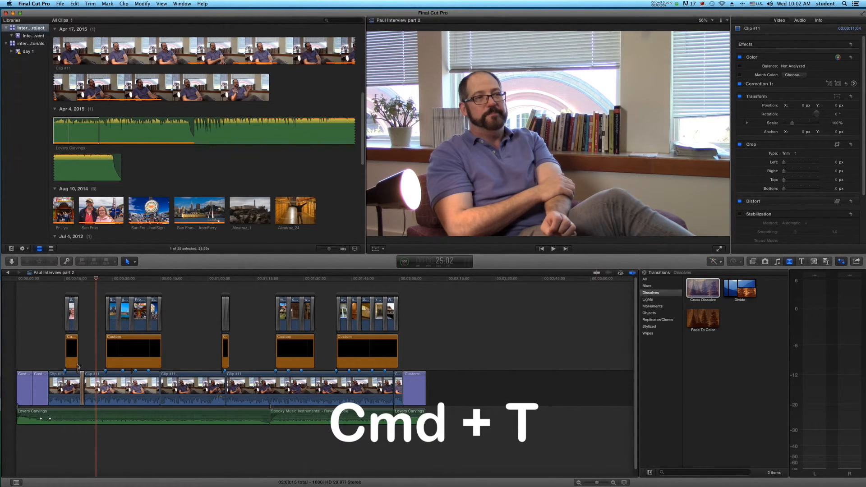
Step: Play from the first photo through the second photo group and into the third interview clip to check the transitions
left_click(72, 286)
key("space")
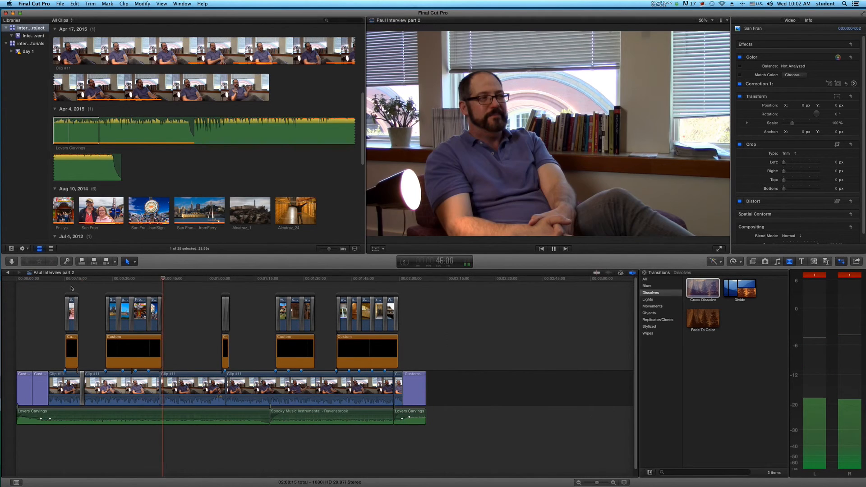
key("space")
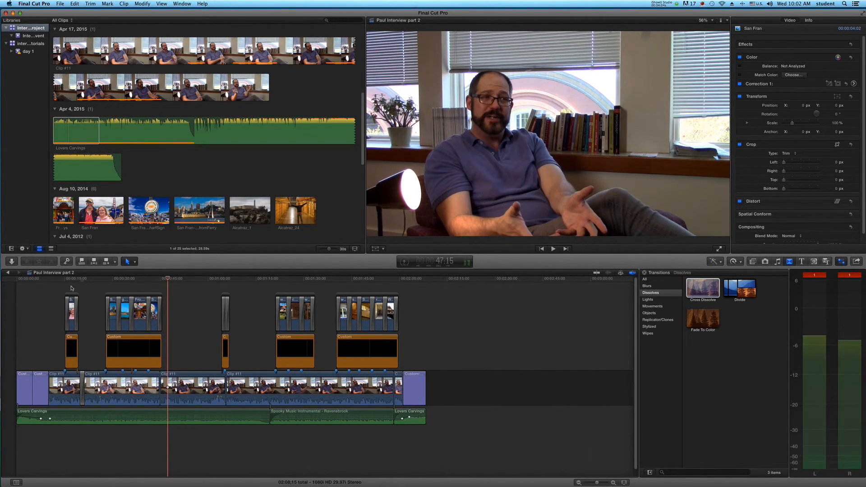